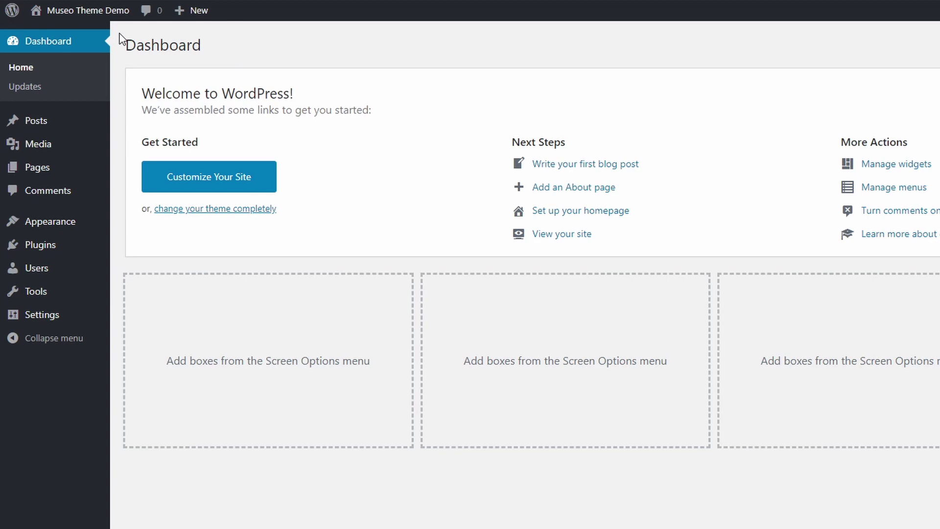
Step: Search the theme directory for 'Museo'
mouse_move(83, 225)
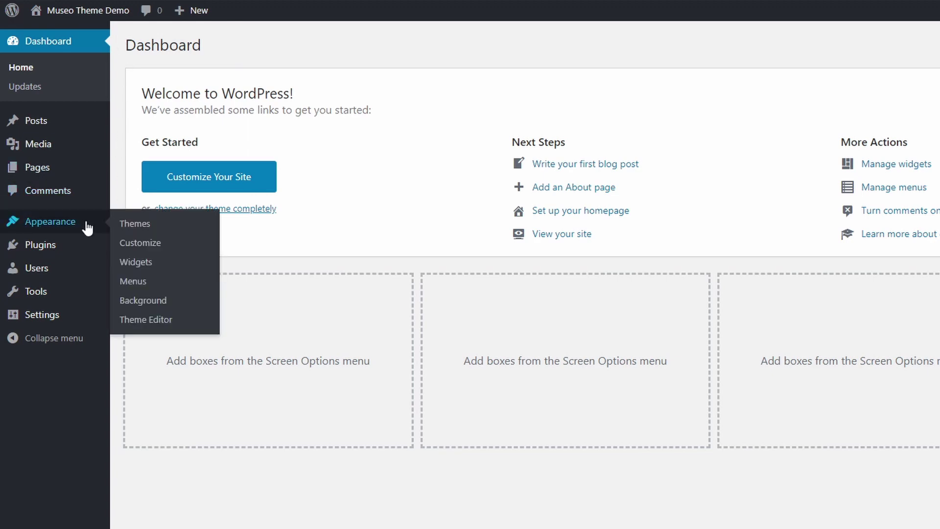
left_click(139, 226)
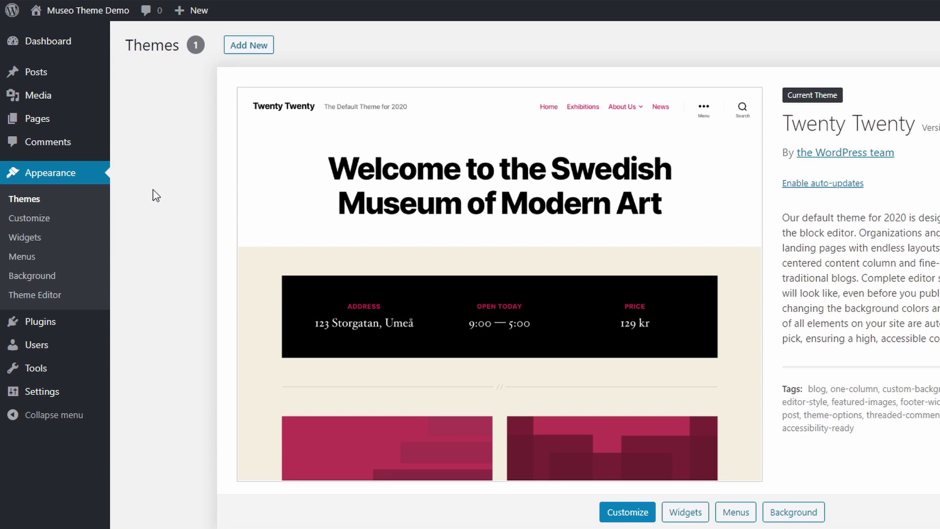
left_click(249, 48)
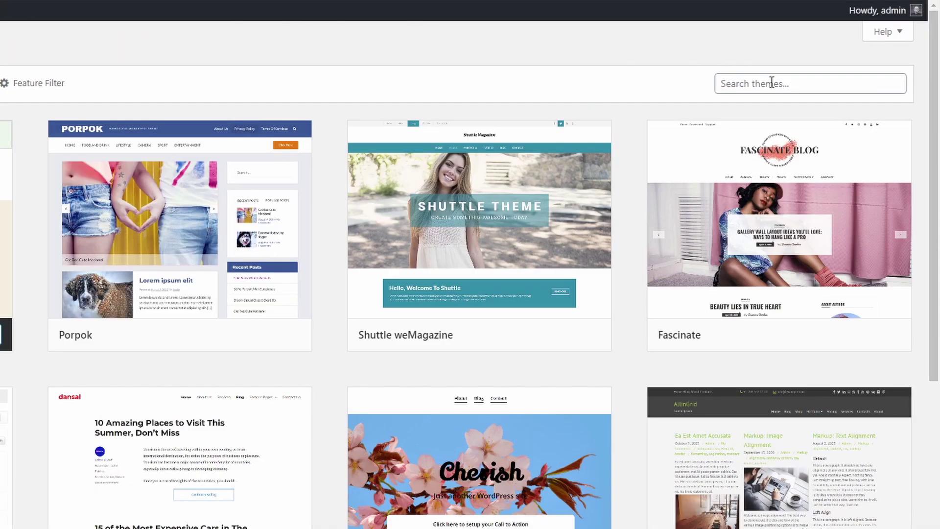
left_click(771, 82)
type("Museo")
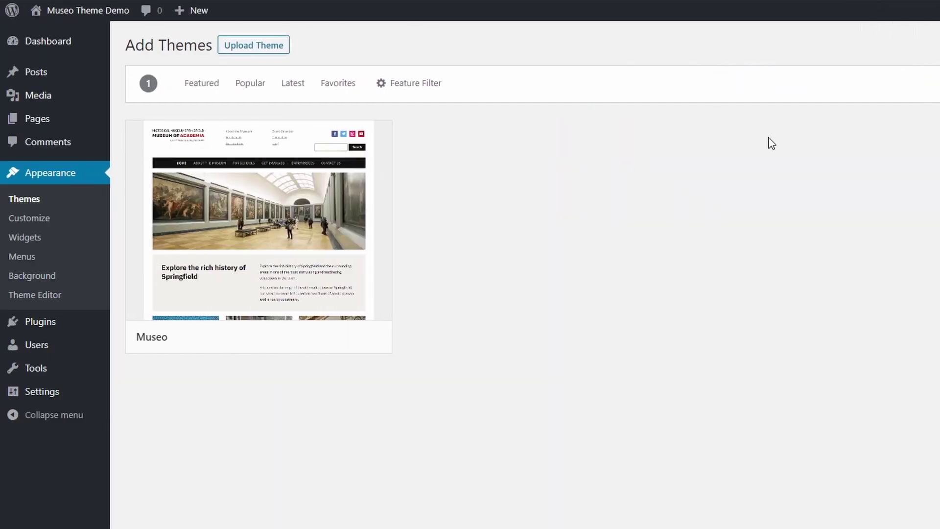
Step: Install and activate the Museo theme, then view the site's front page
mouse_move(349, 225)
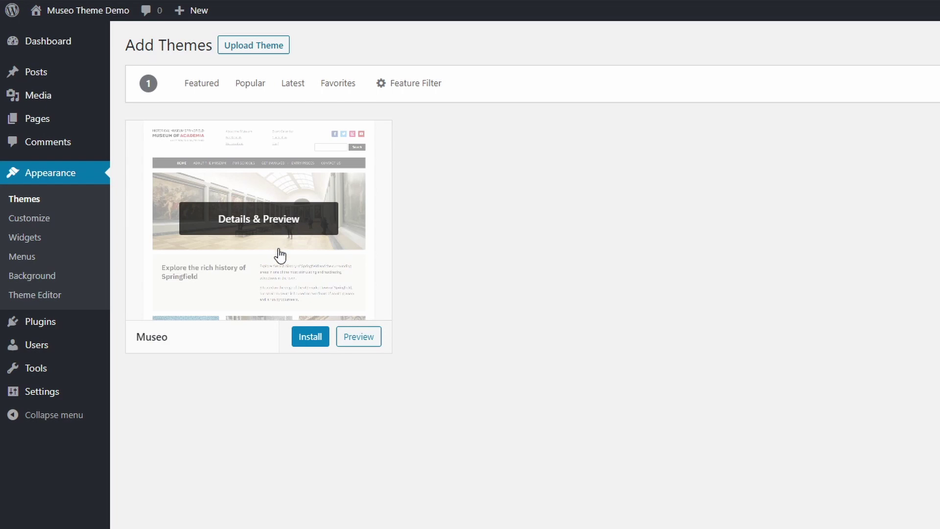
left_click(310, 337)
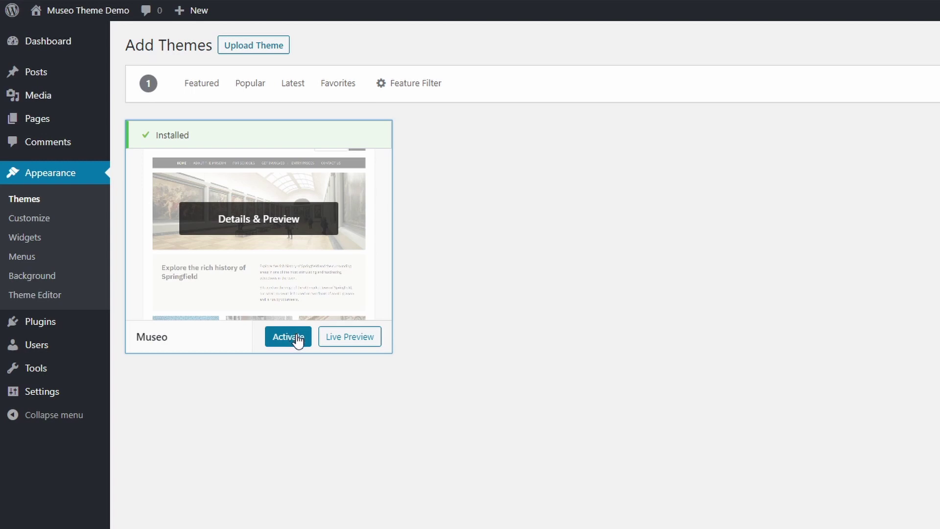
left_click(297, 338)
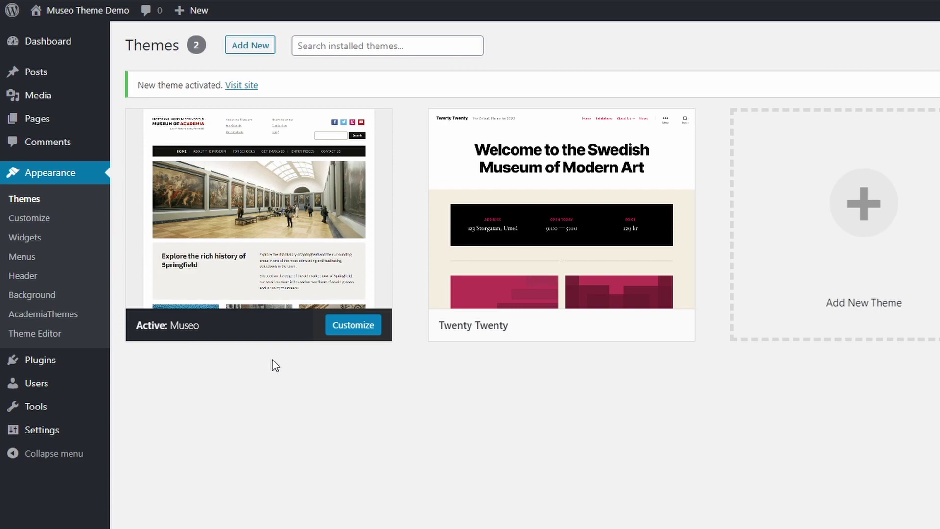
left_click(99, 12)
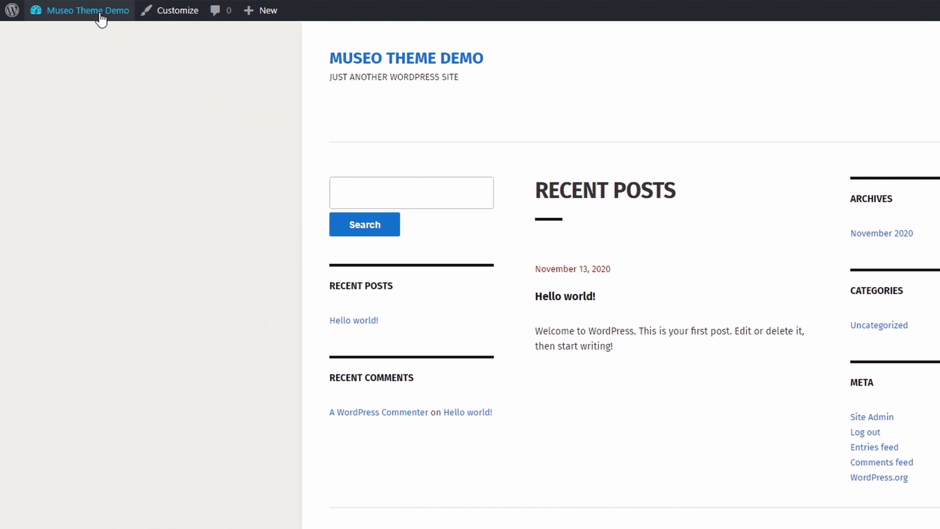
Step: Delete the Search, Recent Posts and Recent Comments widgets from the primary sidebar
mouse_move(98, 12)
left_click(63, 71)
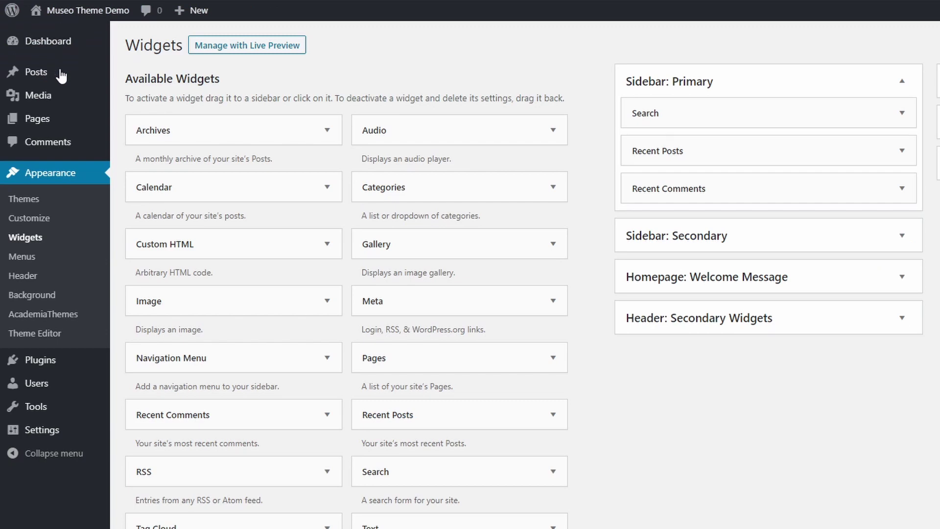
left_click(901, 113)
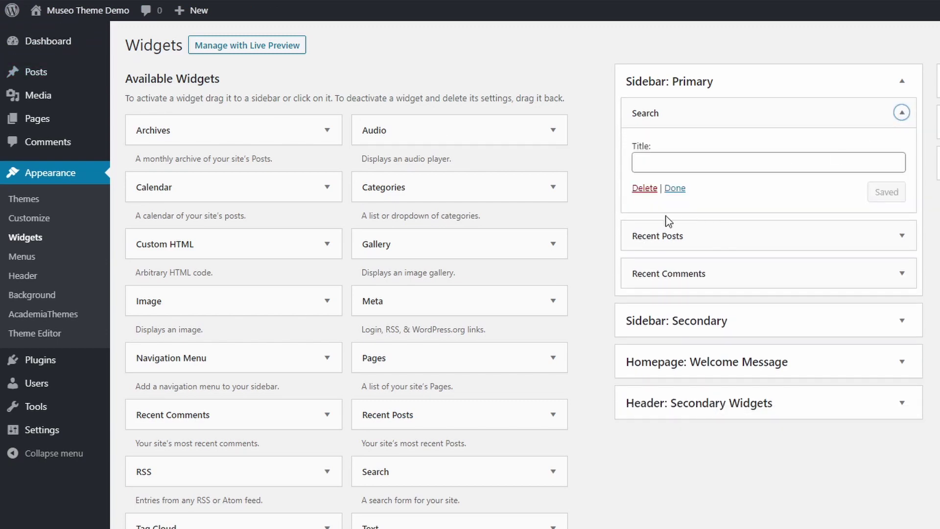
left_click(645, 188)
left_click(902, 113)
left_click(645, 222)
left_click(900, 116)
left_click(644, 188)
Step: Delete Archives, Categories and Meta from Sidebar: Secondary, then view the front page
left_click(902, 179)
left_click(902, 212)
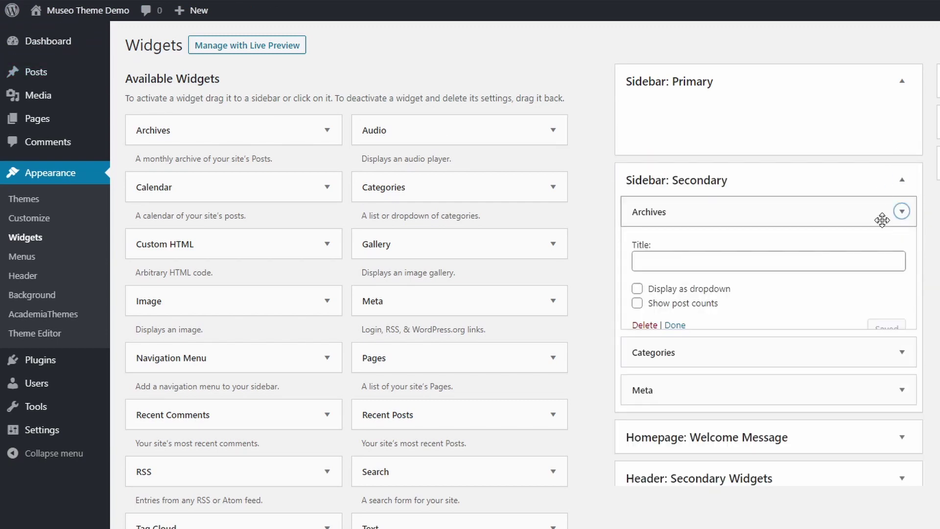
left_click(644, 325)
left_click(901, 212)
left_click(644, 337)
left_click(902, 212)
left_click(655, 289)
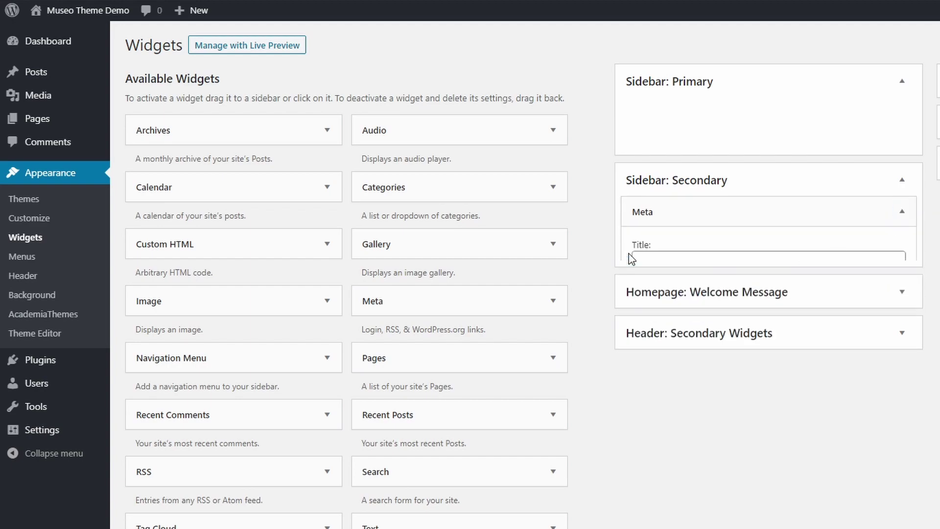
left_click(118, 13)
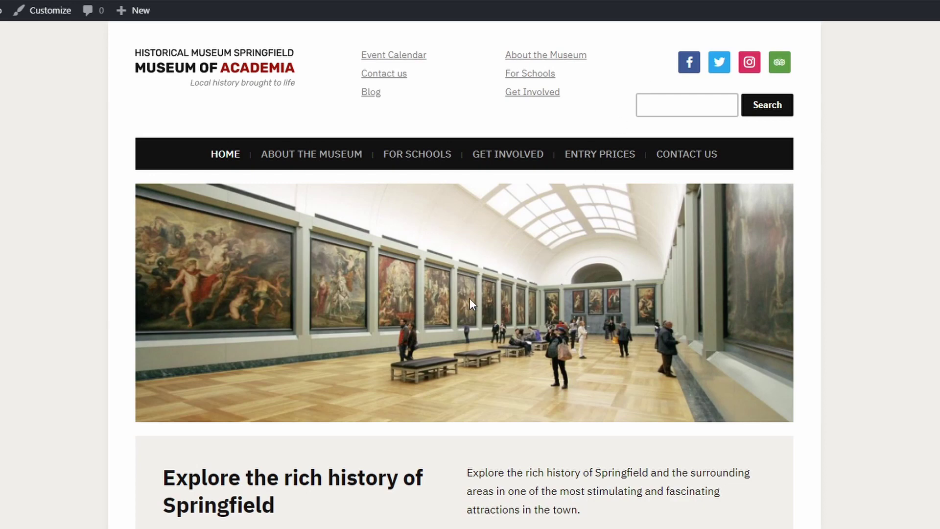
Step: Scroll the homepage past the featured thumbnails and recent posts down to the footer
scroll(469, 299, "down", 4)
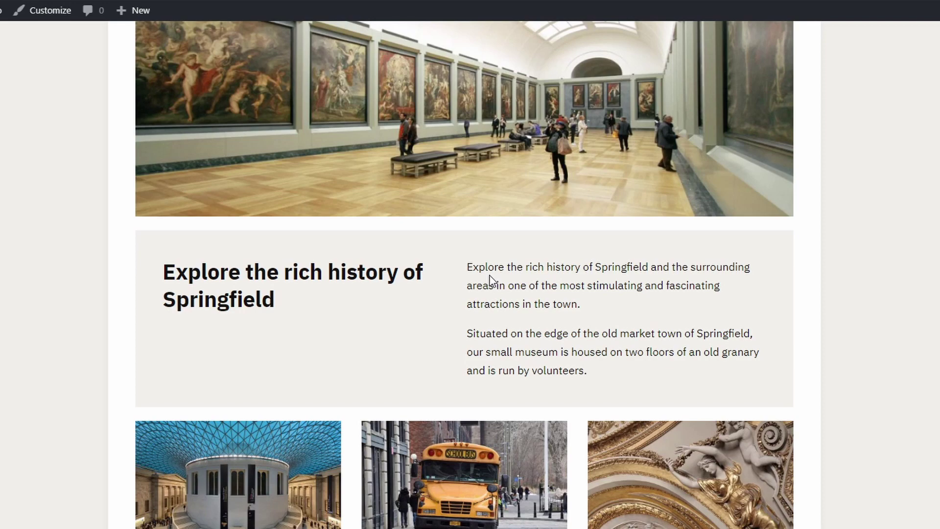
scroll(491, 280, "down", 5)
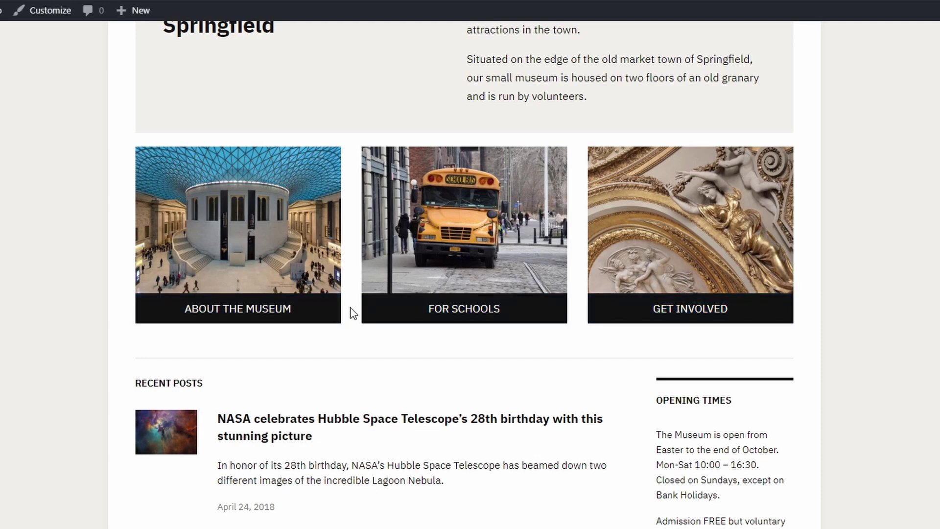
scroll(352, 313, "down", 5)
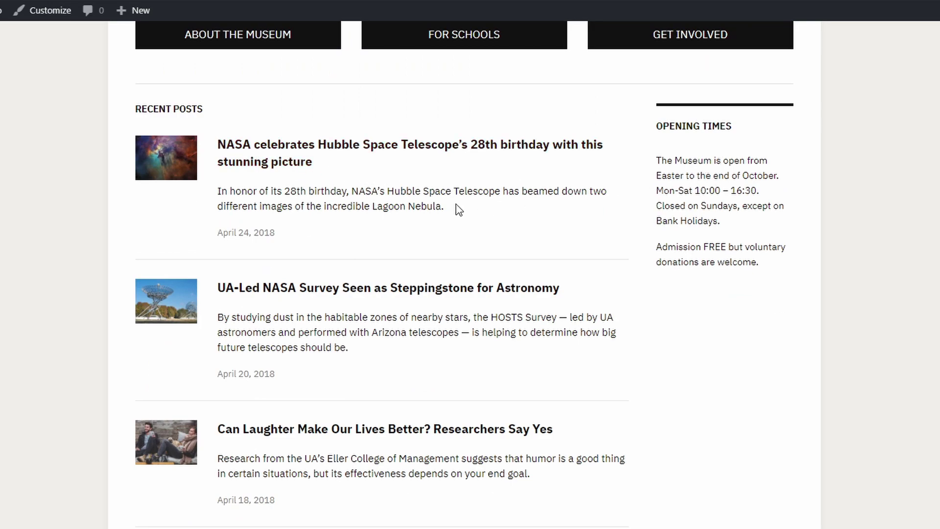
scroll(455, 207, "down", 13)
scroll(490, 262, "down", 2)
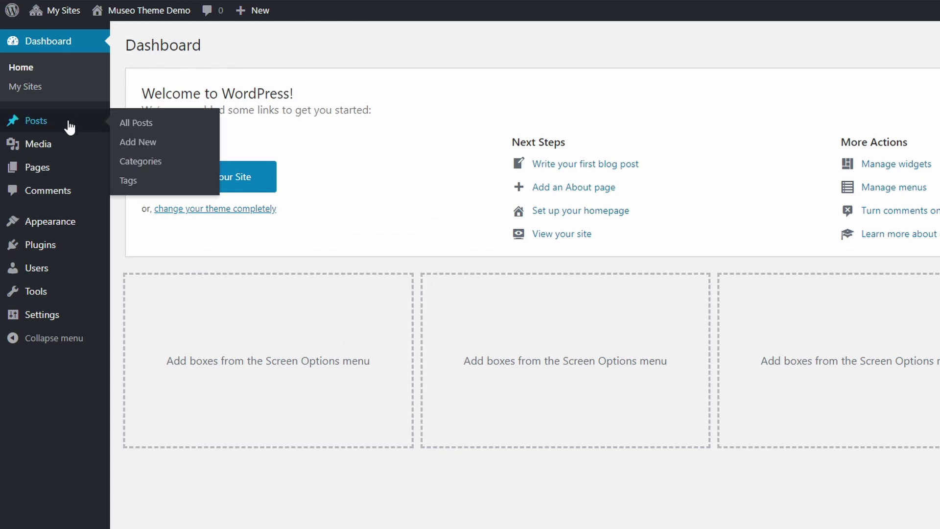
left_click(69, 125)
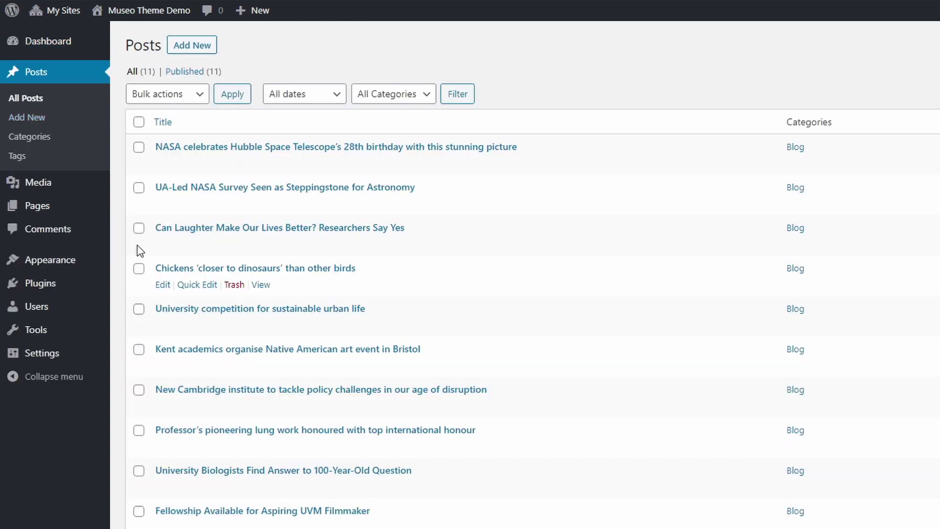
mouse_move(49, 206)
left_click(128, 213)
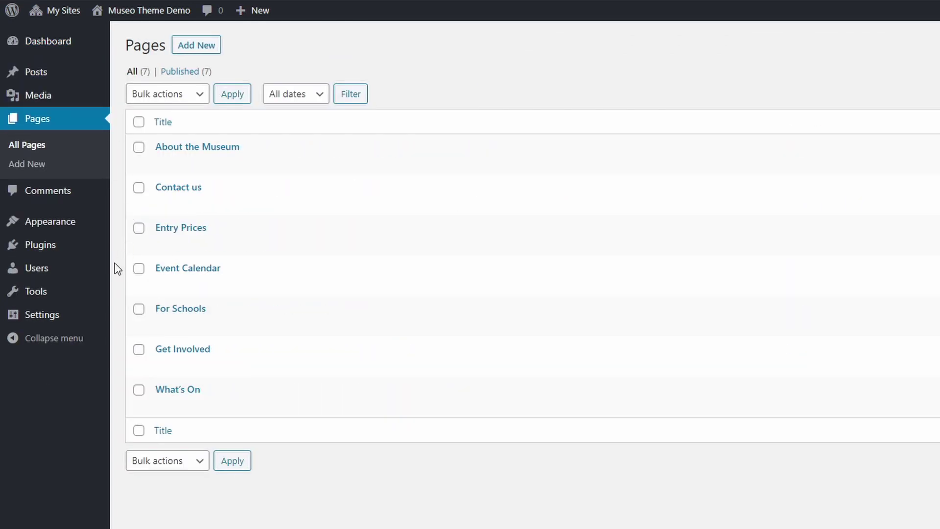
mouse_move(59, 318)
left_click(133, 358)
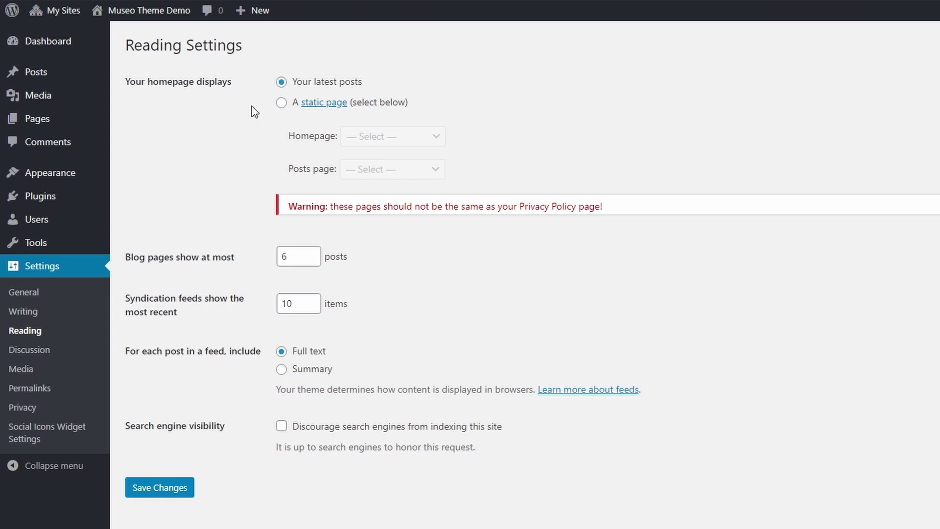
left_click(167, 10)
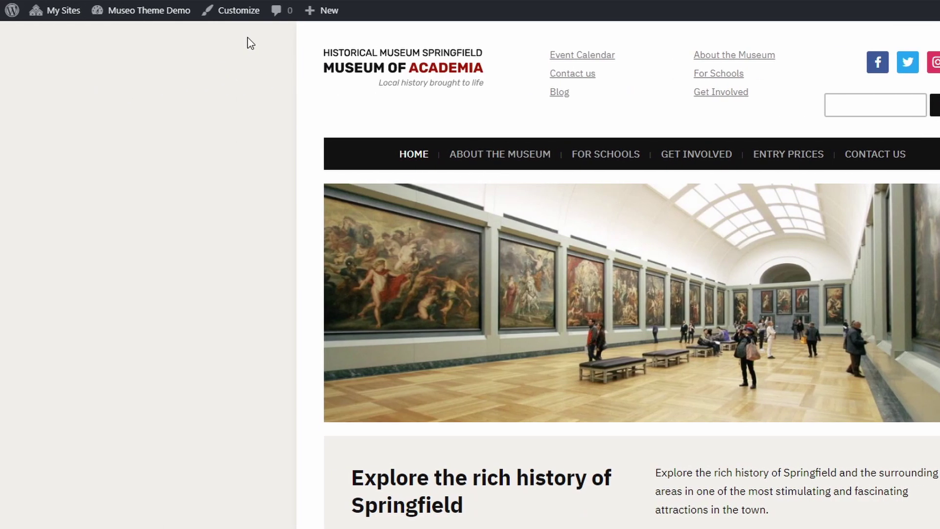
Step: Set logo-museum-2 as the site logo in Site Identity, skipping the crop
left_click(47, 14)
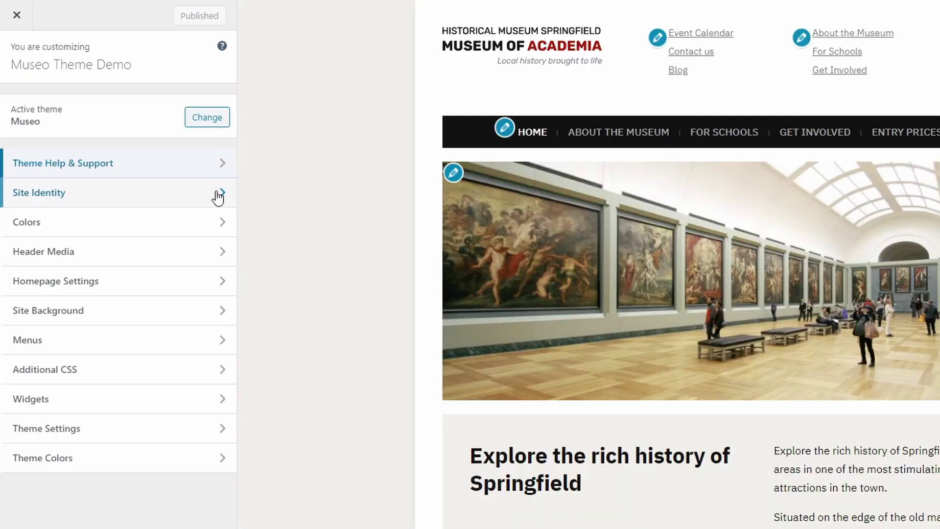
left_click(218, 196)
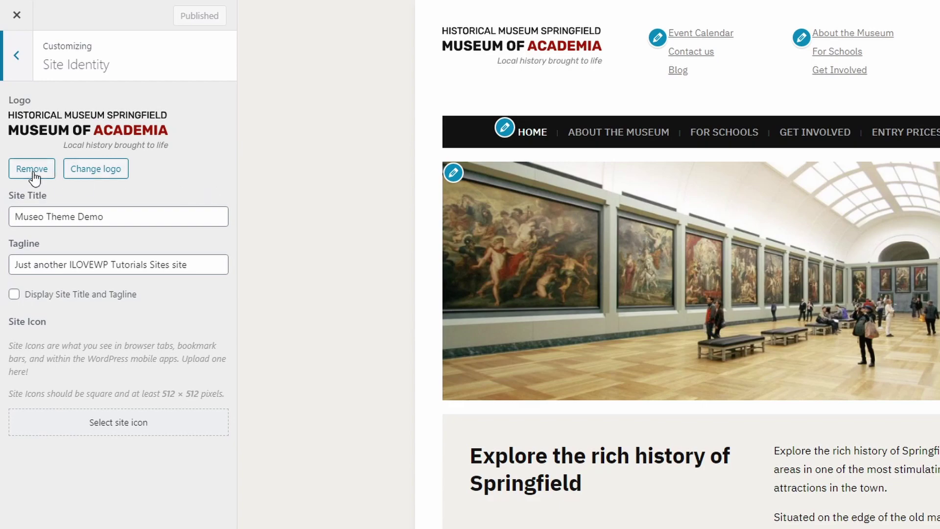
left_click(91, 171)
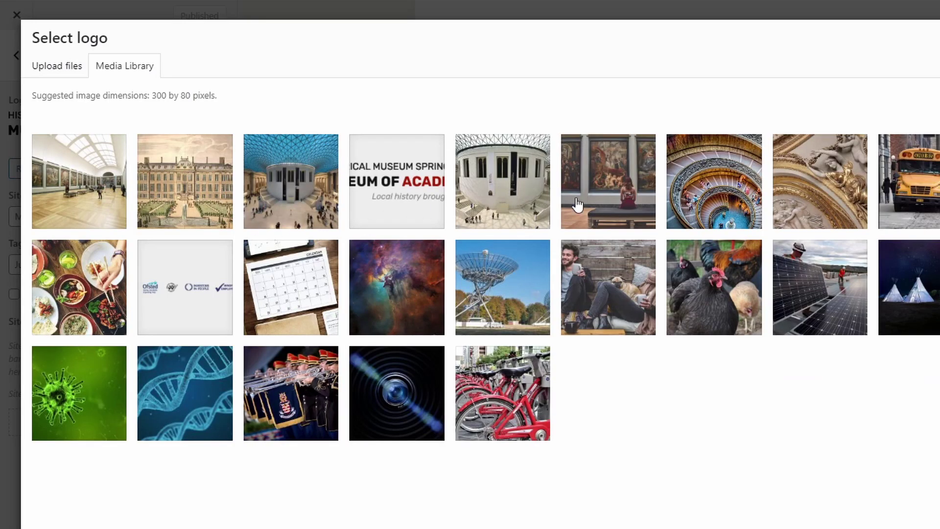
left_click(392, 189)
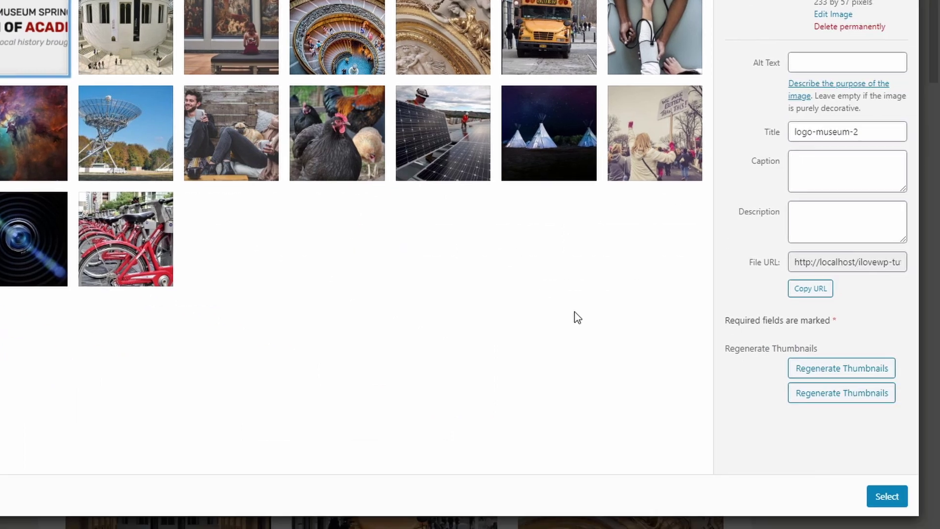
left_click(887, 499)
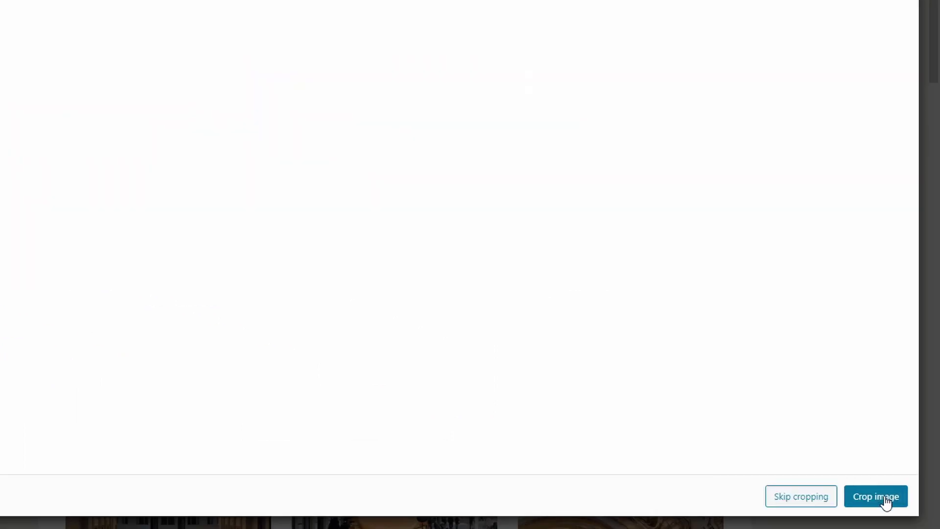
left_click(802, 497)
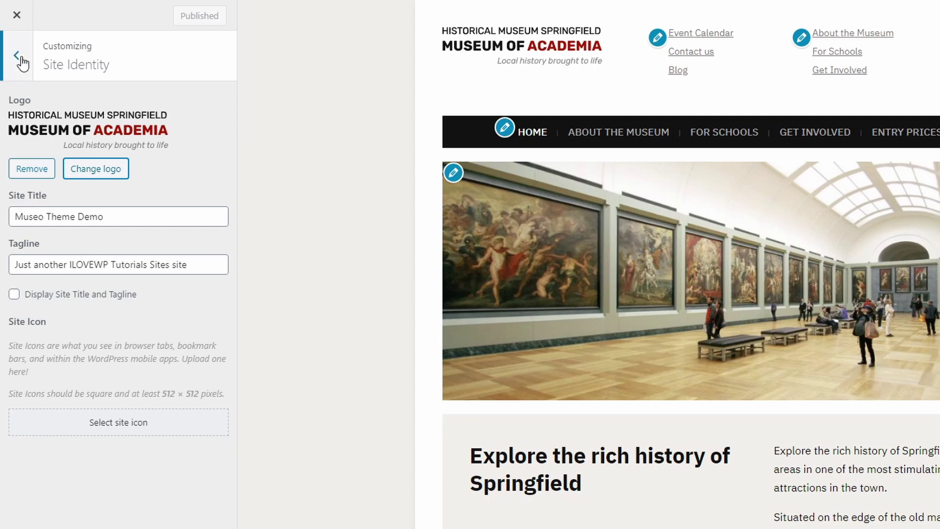
left_click(19, 57)
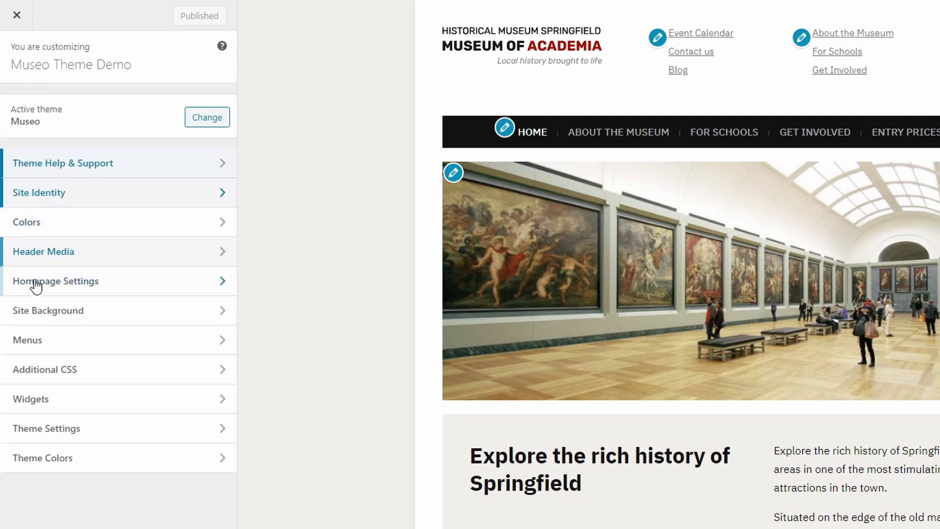
left_click(43, 347)
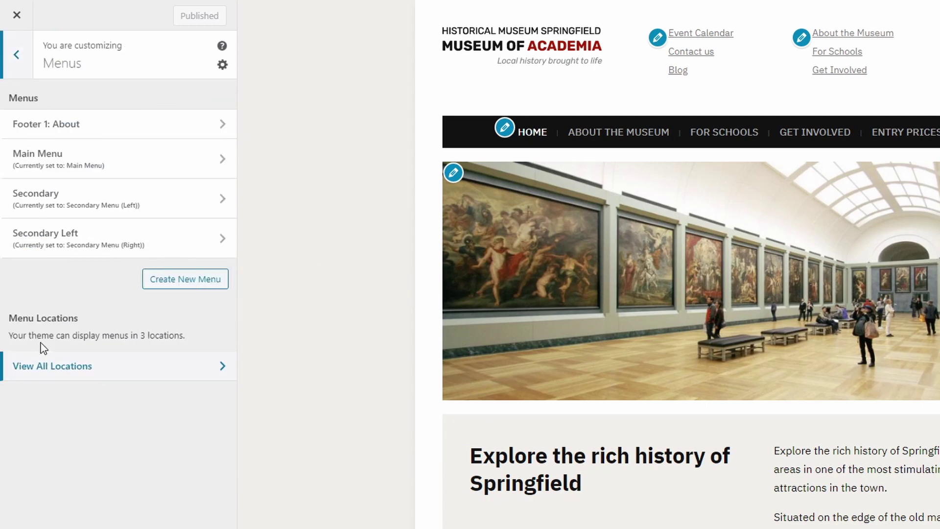
left_click(77, 365)
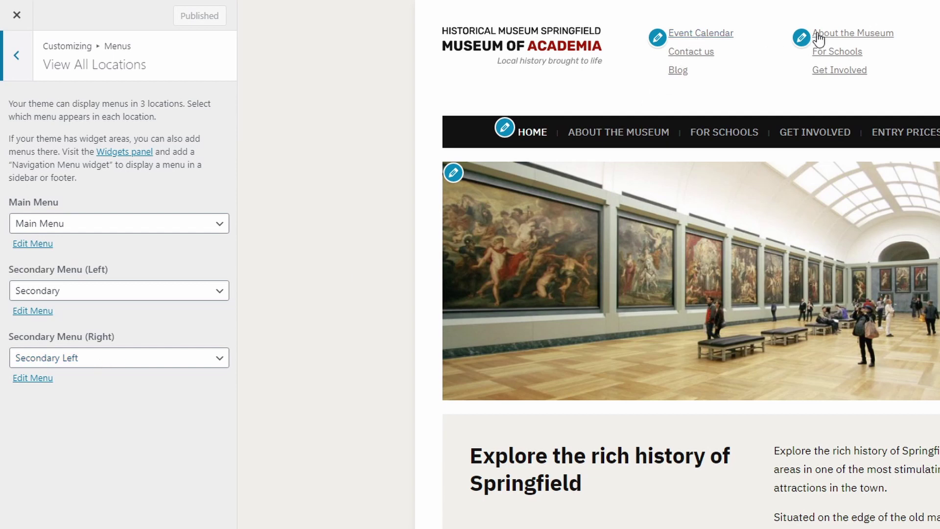
left_click(17, 15)
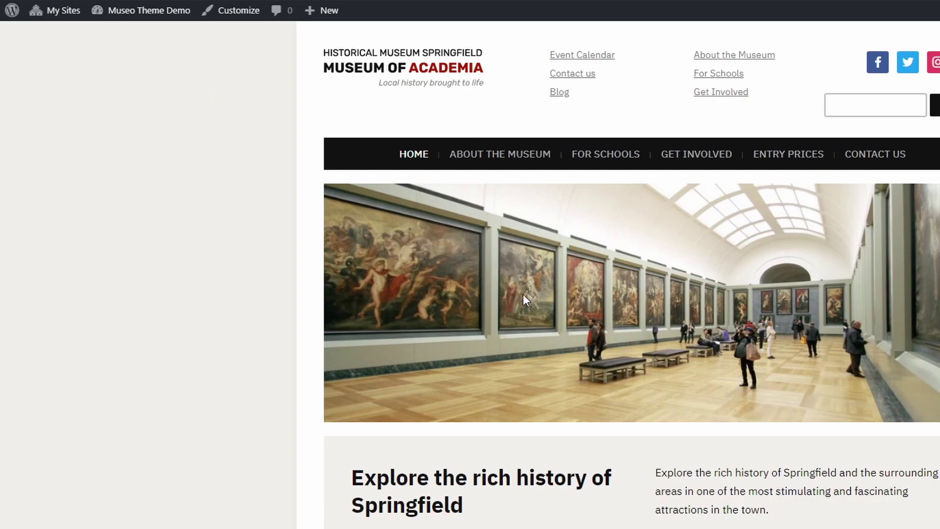
left_click(235, 15)
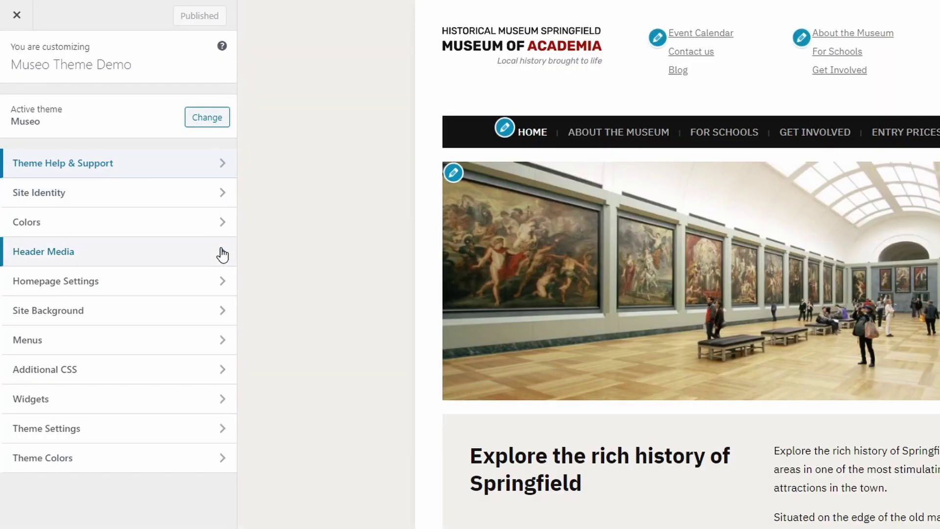
Step: Choose the spiral staircase photo as the new header image in Header Media
left_click(223, 252)
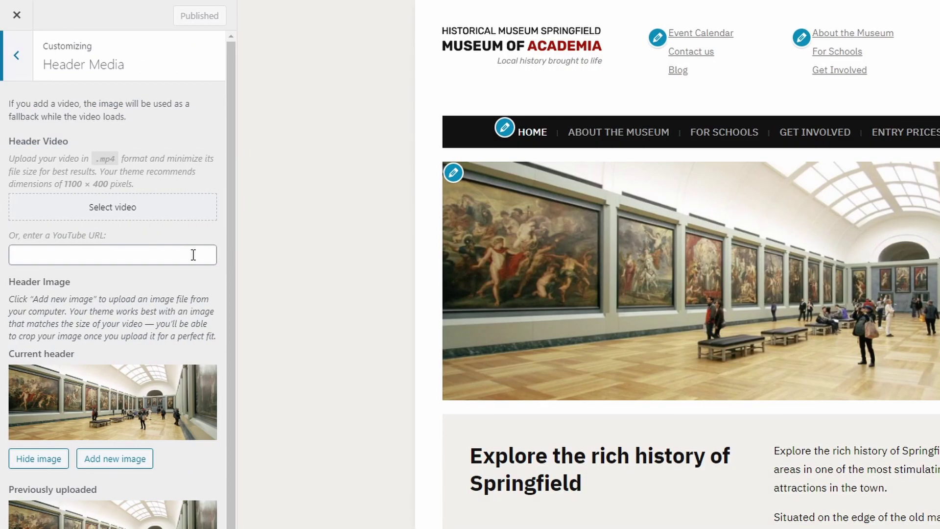
scroll(181, 261, "down", 3)
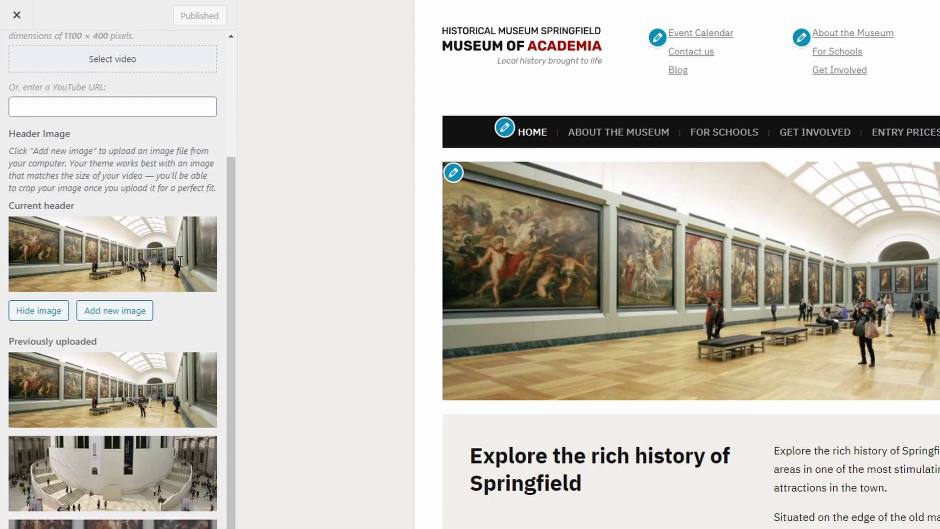
left_click(125, 313)
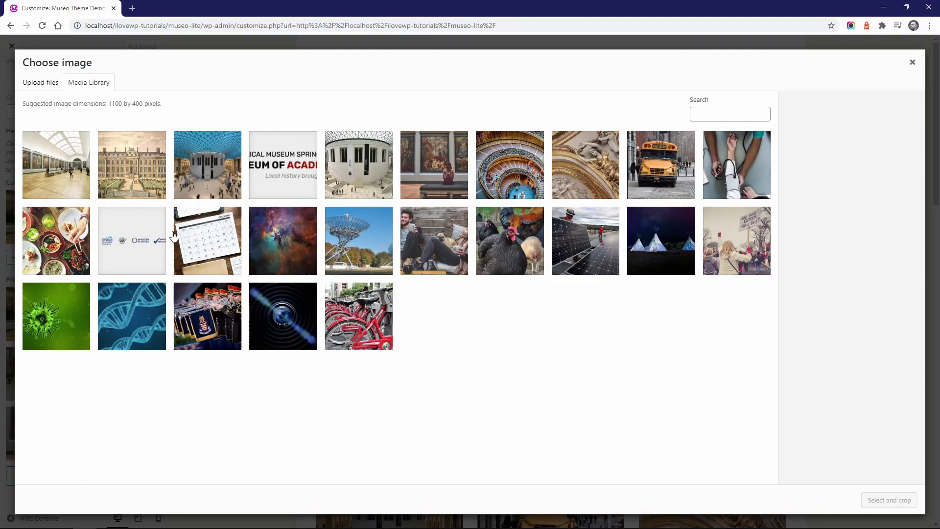
left_click(502, 174)
left_click(889, 500)
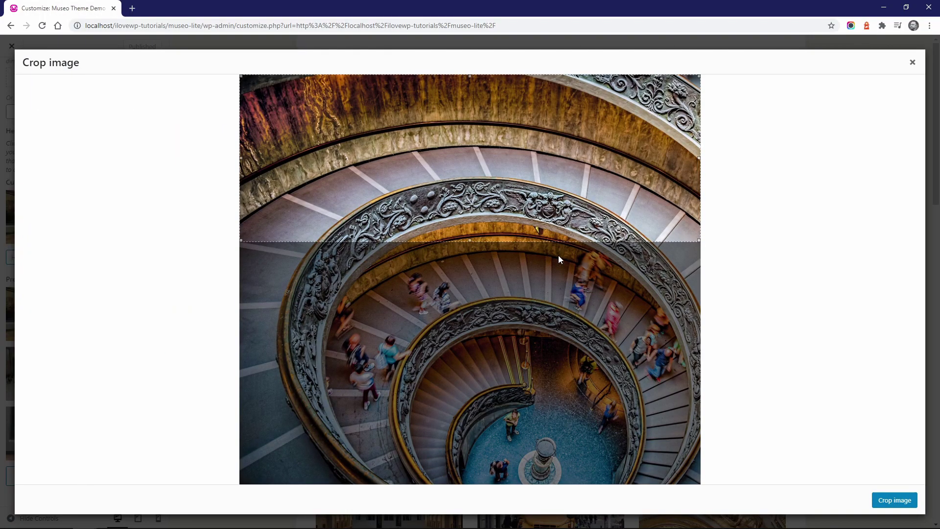
Step: Crop the header photo down over the staircase, publish, and close the Customizer
left_click_drag(519, 241, 519, 315)
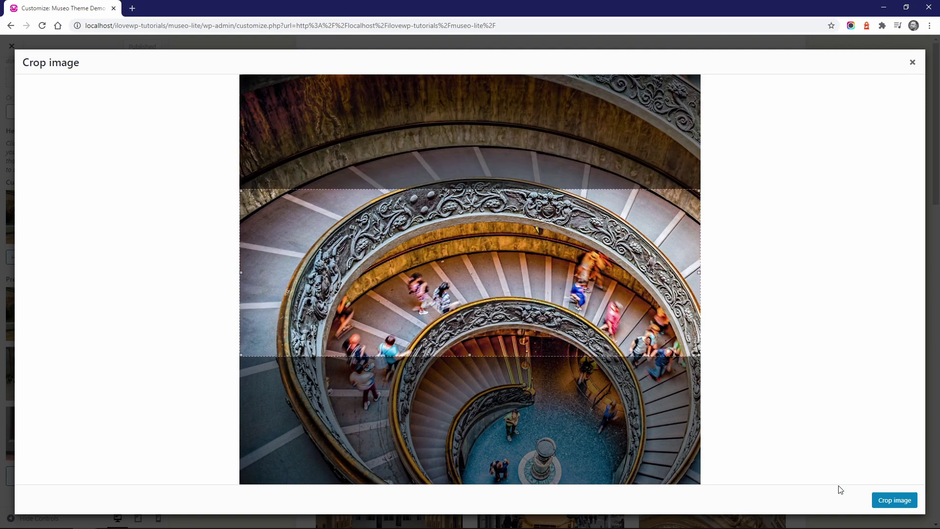
left_click(889, 500)
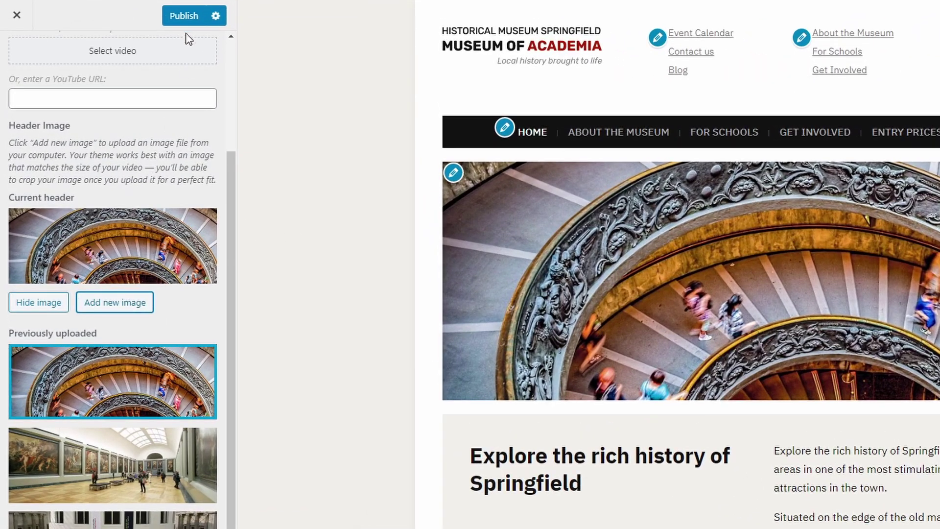
left_click(185, 20)
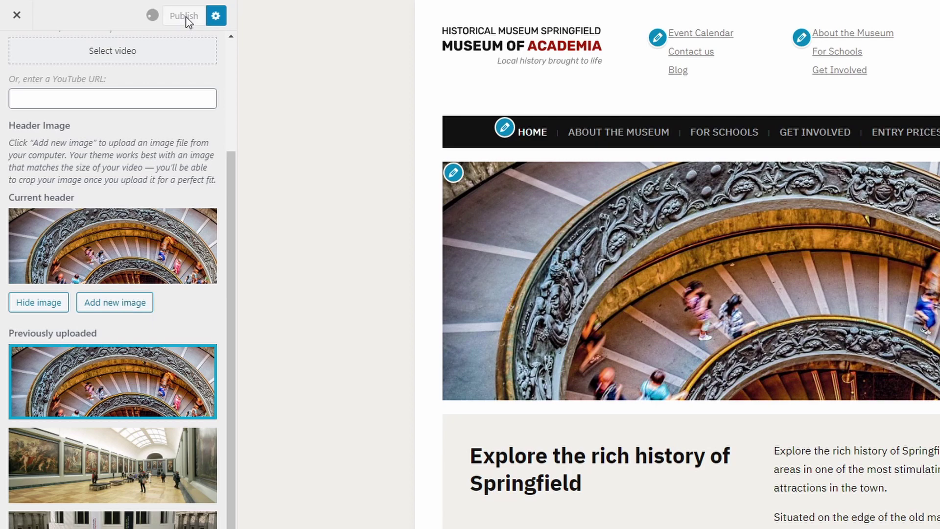
left_click(17, 16)
scroll(384, 318, "down", 8)
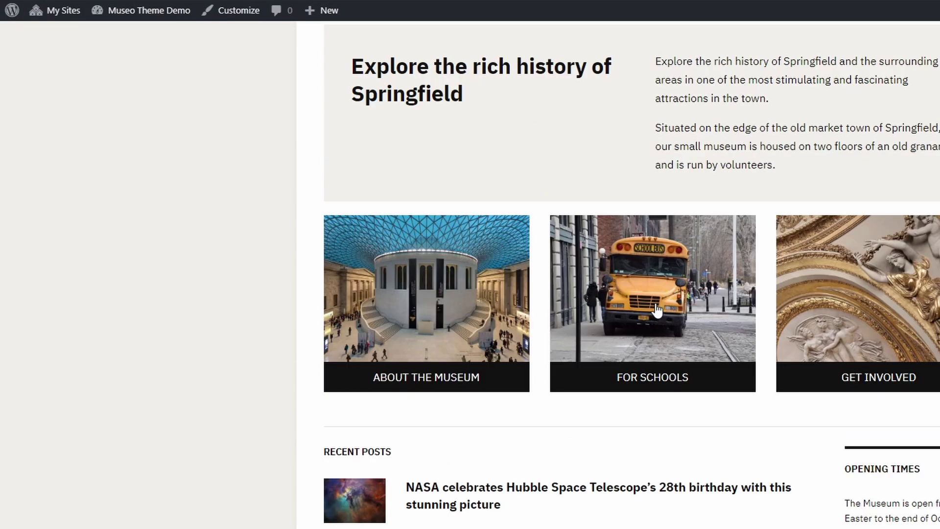
left_click(240, 14)
left_click(221, 431)
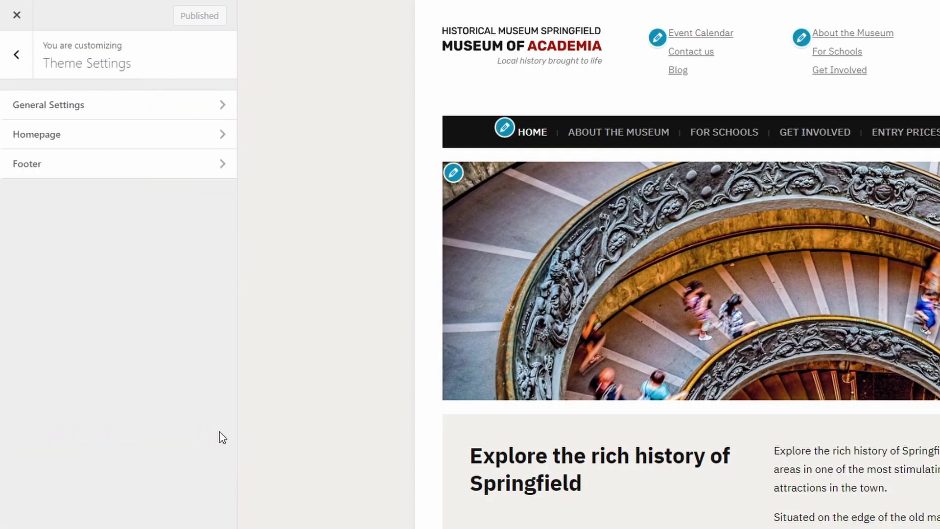
left_click(223, 137)
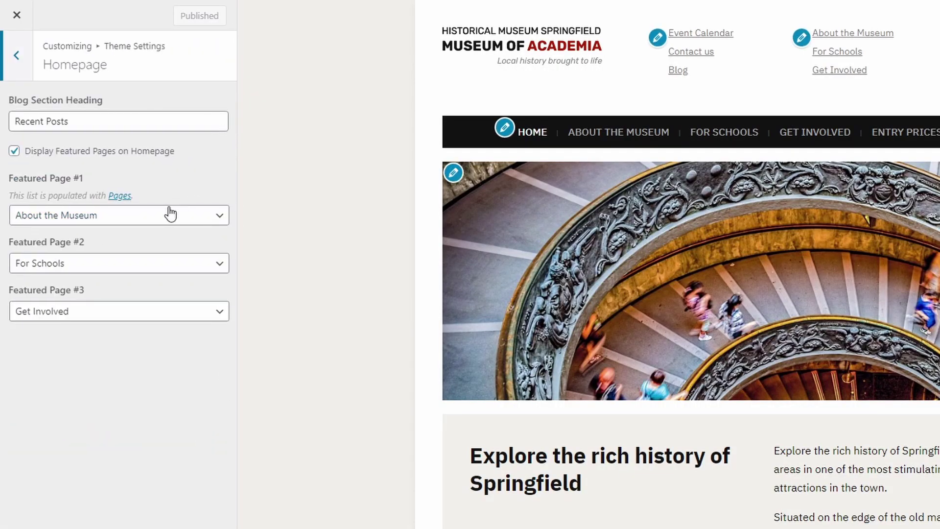
scroll(398, 328, "down", 9)
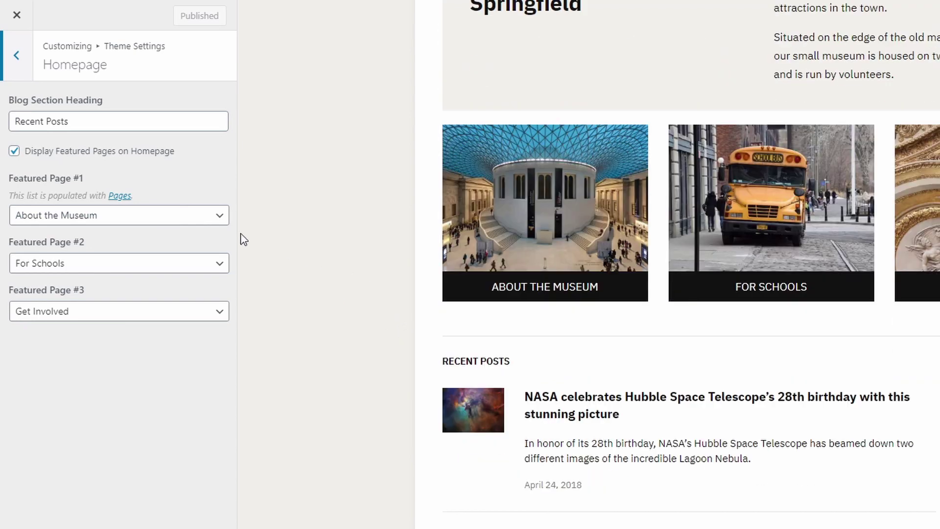
left_click(89, 221)
left_click(88, 222)
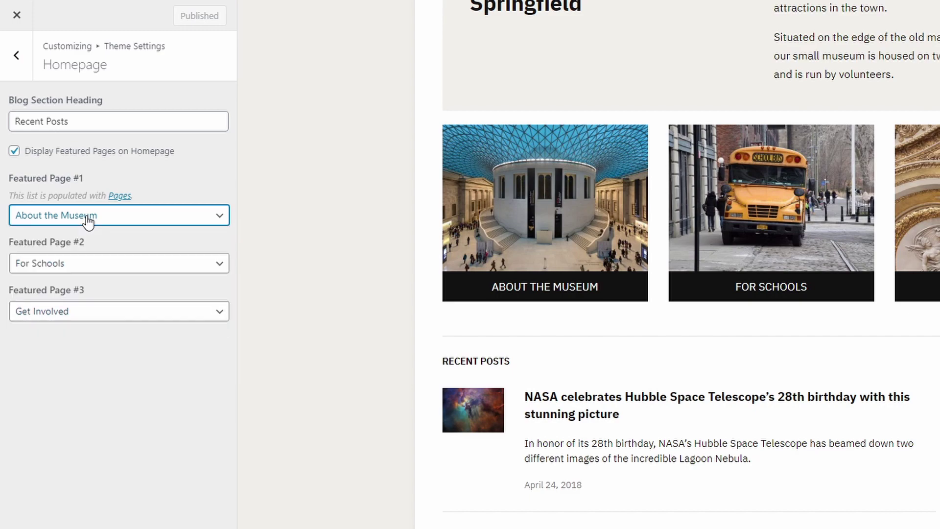
left_click(17, 17)
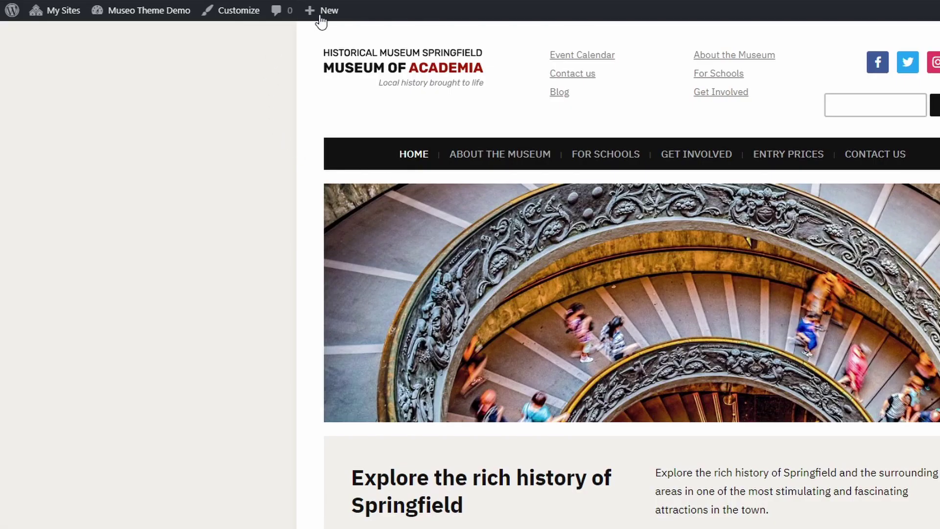
Step: Create and publish the page 'Example Page' with the house engraving as its featured image
mouse_move(319, 16)
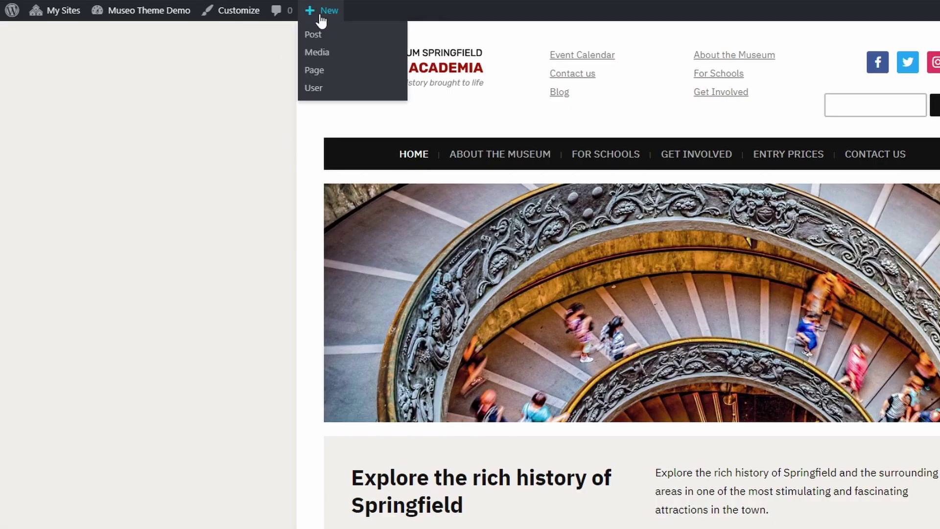
left_click(314, 71)
type("Example Page")
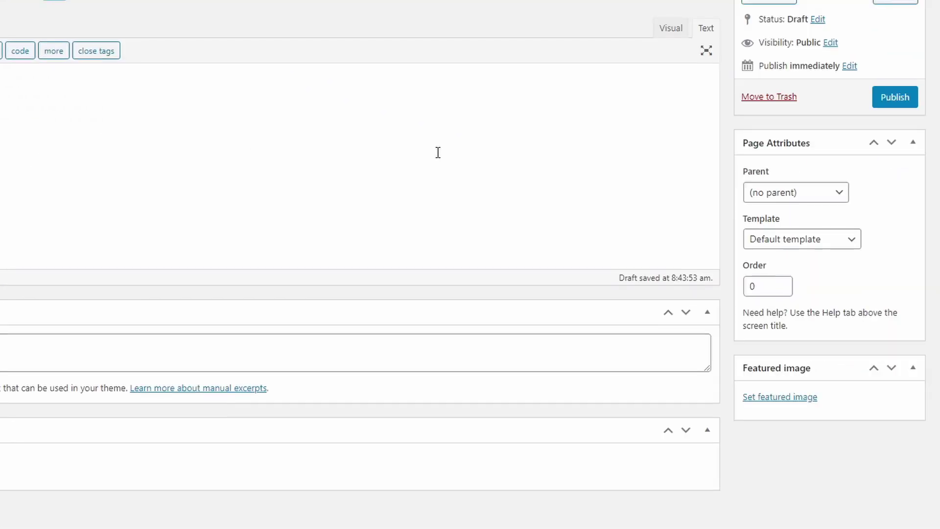
left_click(770, 398)
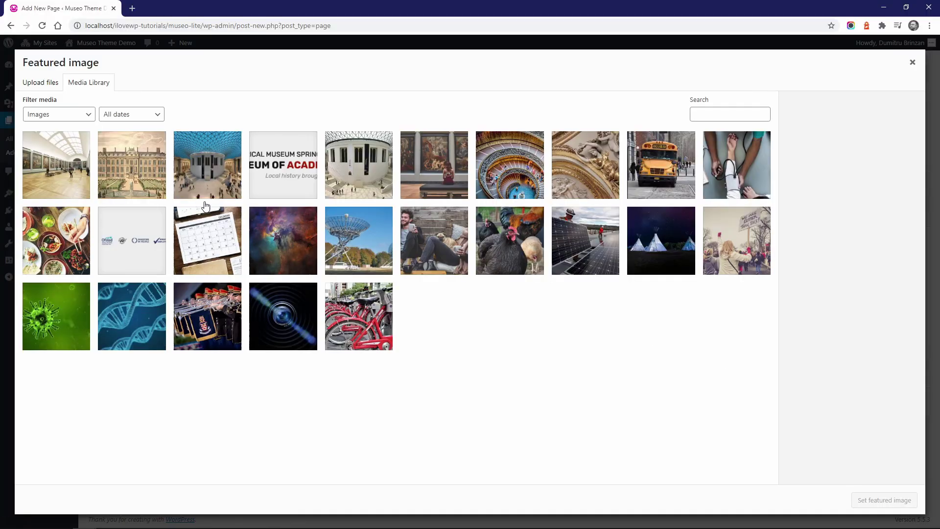
left_click(139, 165)
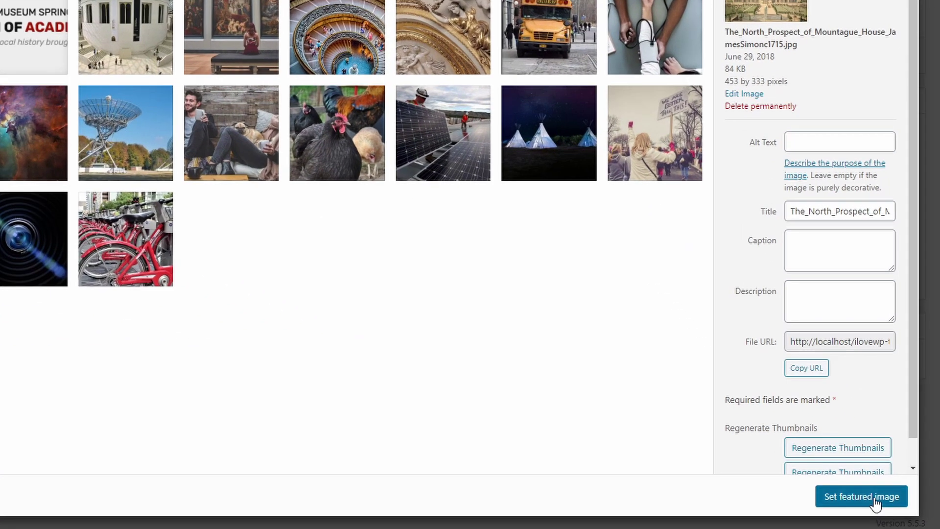
left_click(874, 496)
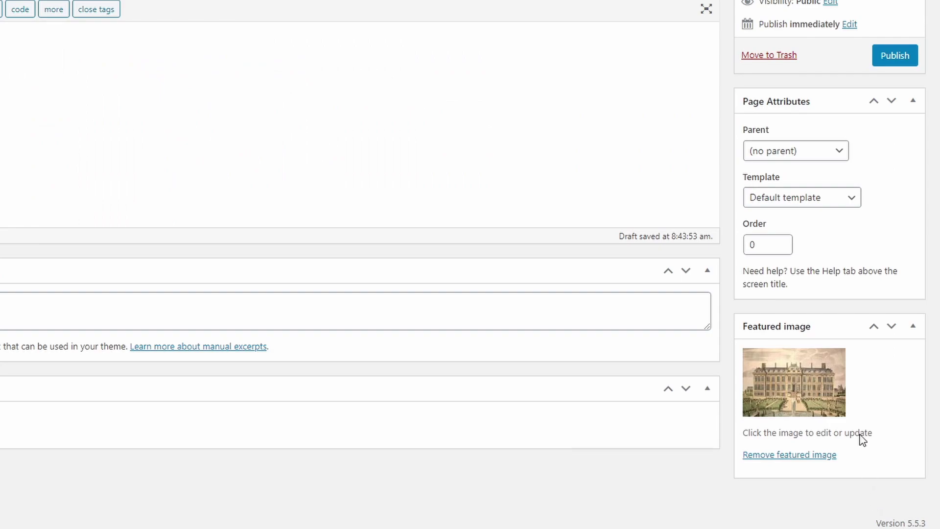
left_click(893, 57)
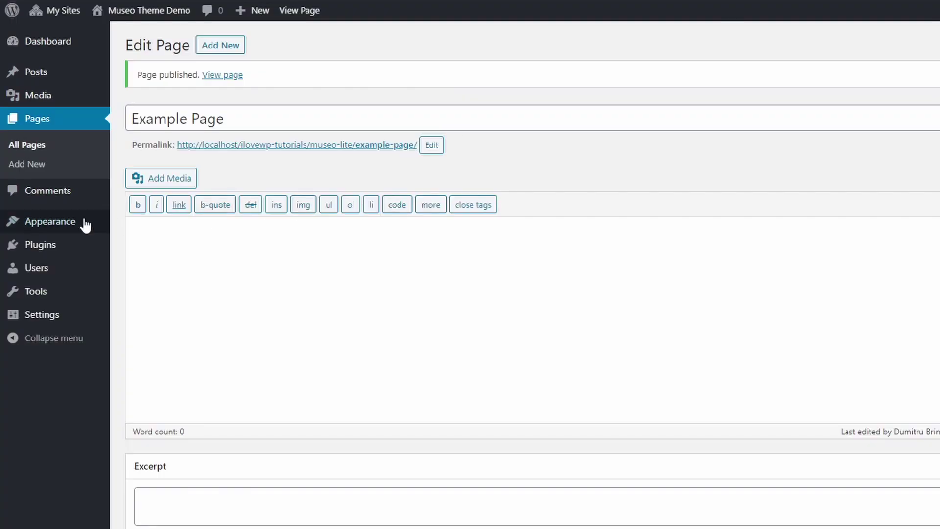
Step: Set Featured Page #1 to Example Page in the theme's Homepage settings, then go to Reading settings
mouse_move(42, 231)
left_click(80, 243)
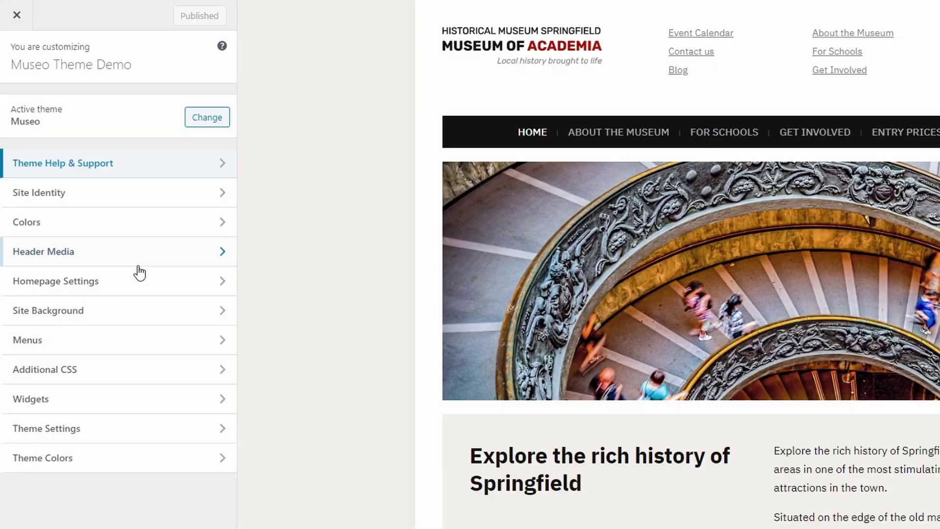
left_click(218, 426)
scroll(406, 397, "down", 5)
scroll(406, 391, "down", 4)
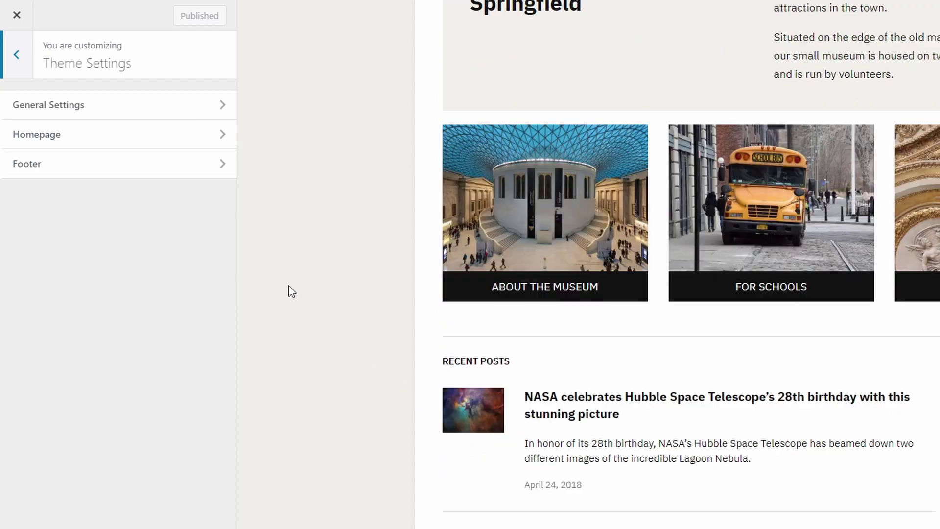
left_click(231, 140)
left_click(190, 215)
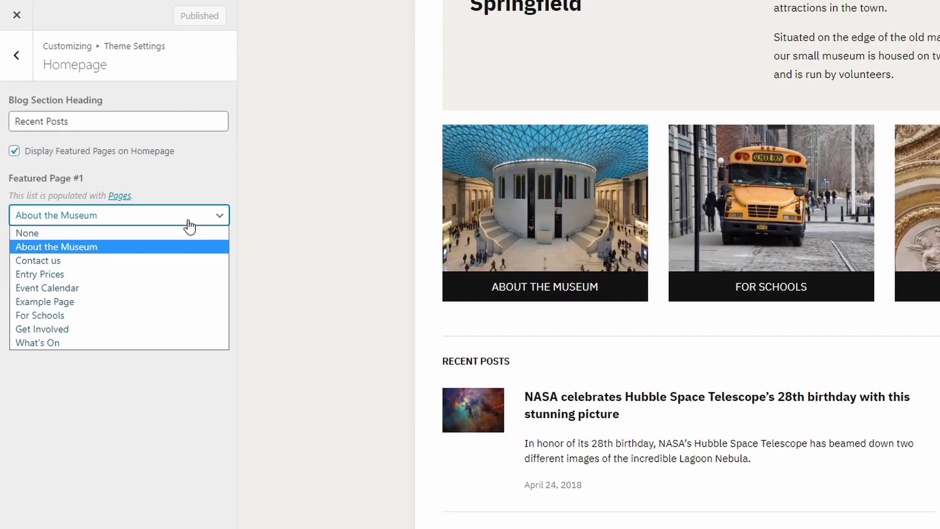
left_click(81, 301)
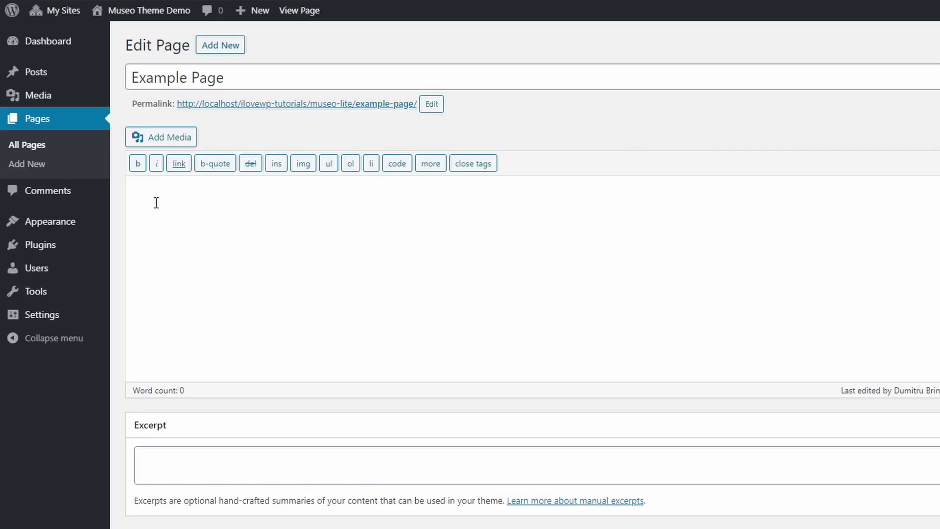
mouse_move(74, 316)
left_click(128, 356)
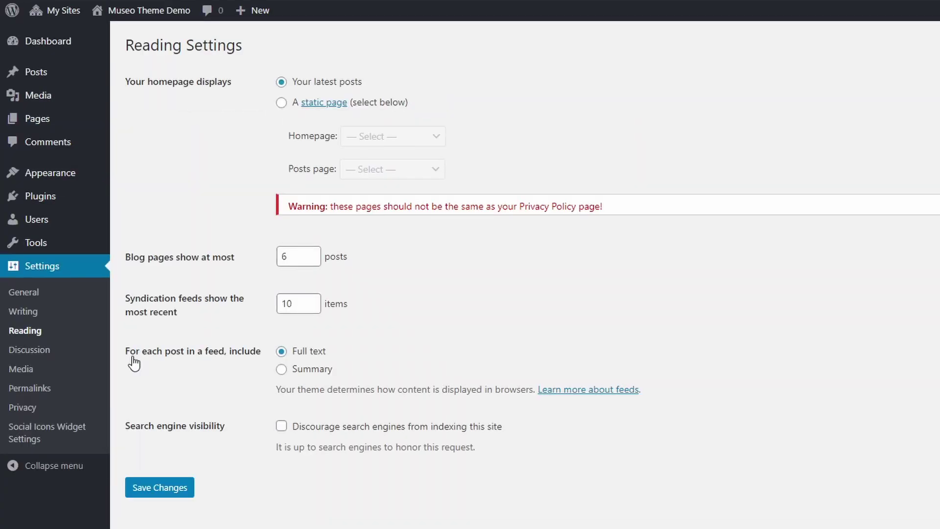
Step: Set a static homepage: About the Museum as Homepage, Example Page as Posts page, and save
left_click(281, 103)
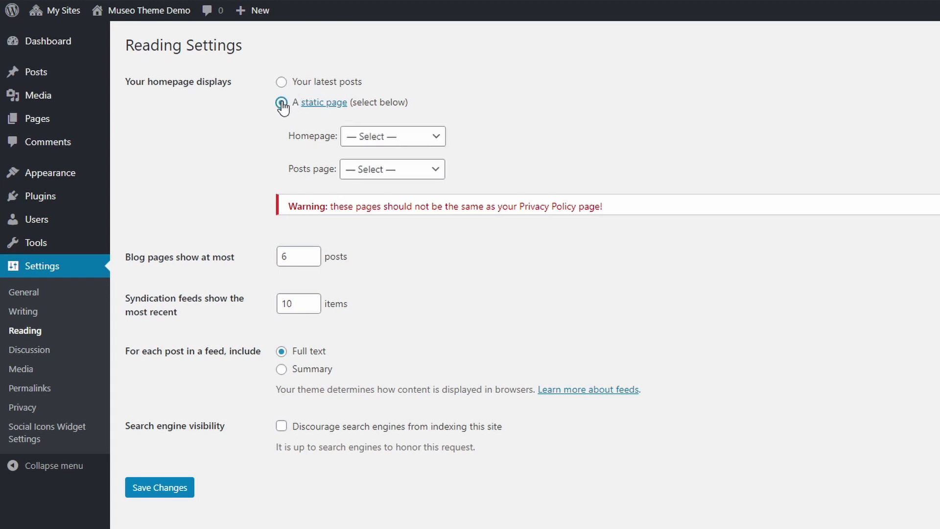
left_click(377, 140)
left_click(384, 168)
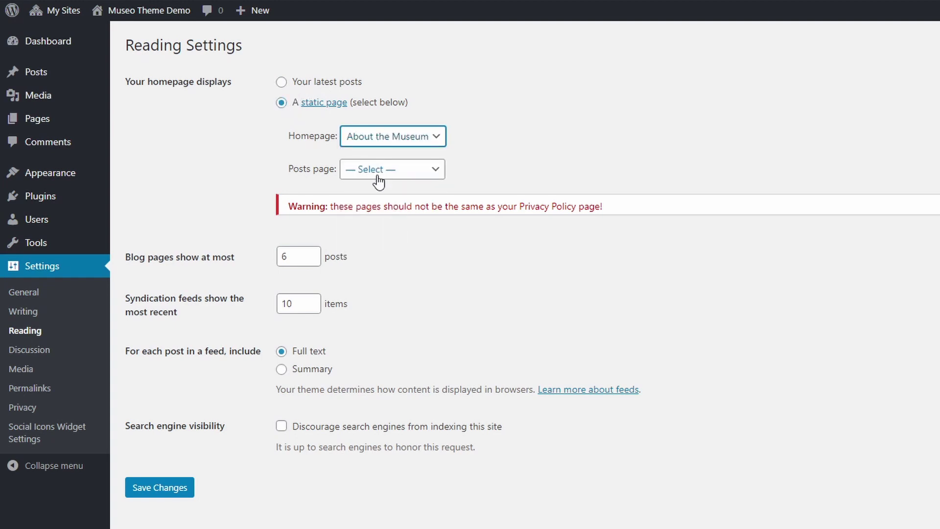
left_click(381, 172)
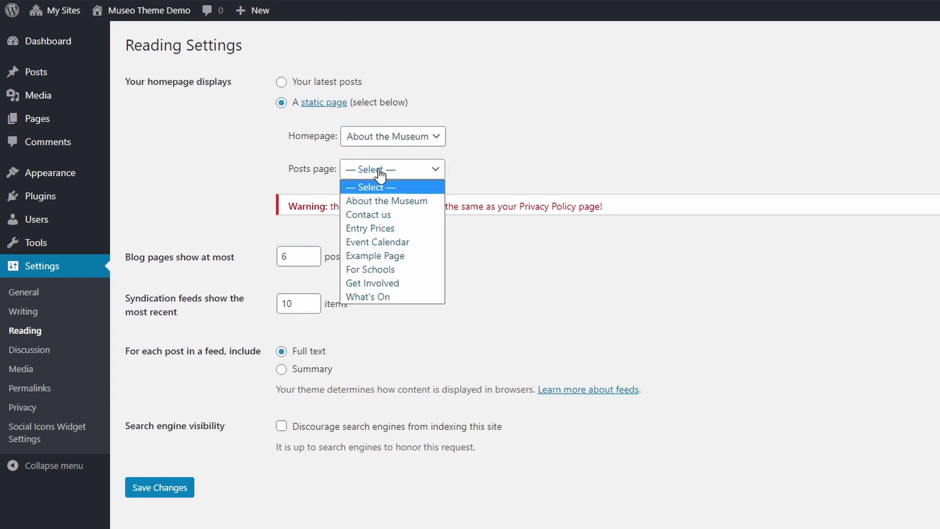
left_click(373, 256)
left_click(164, 486)
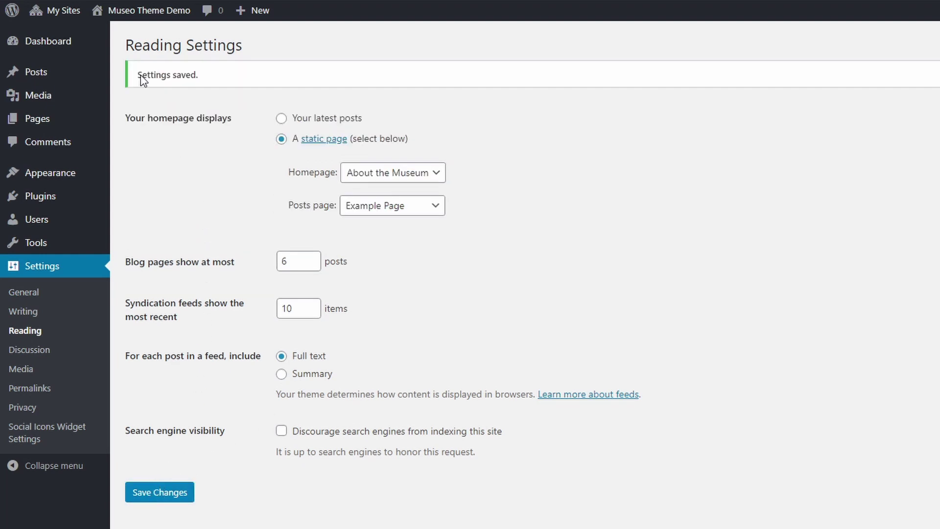
Step: Visit the live site and scroll through the new homepage
left_click(134, 12)
scroll(433, 294, "down", 2)
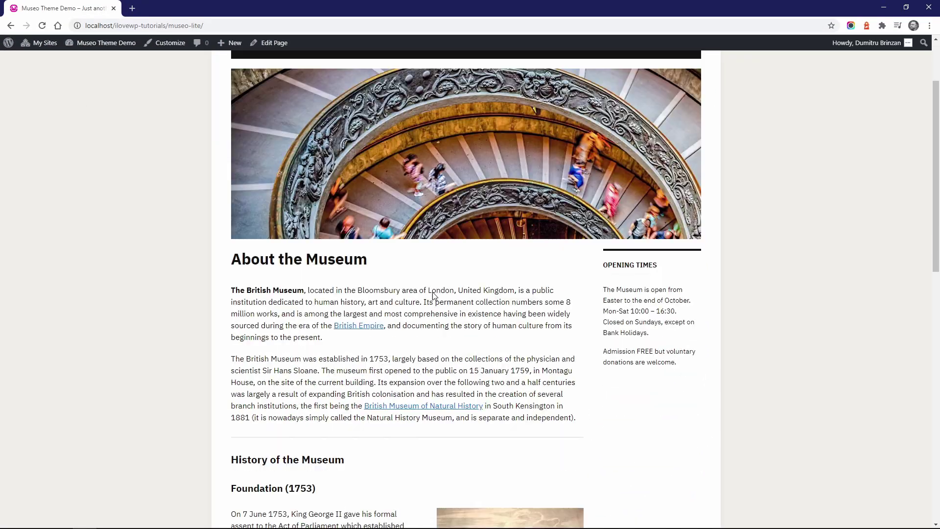
scroll(433, 294, "down", 13)
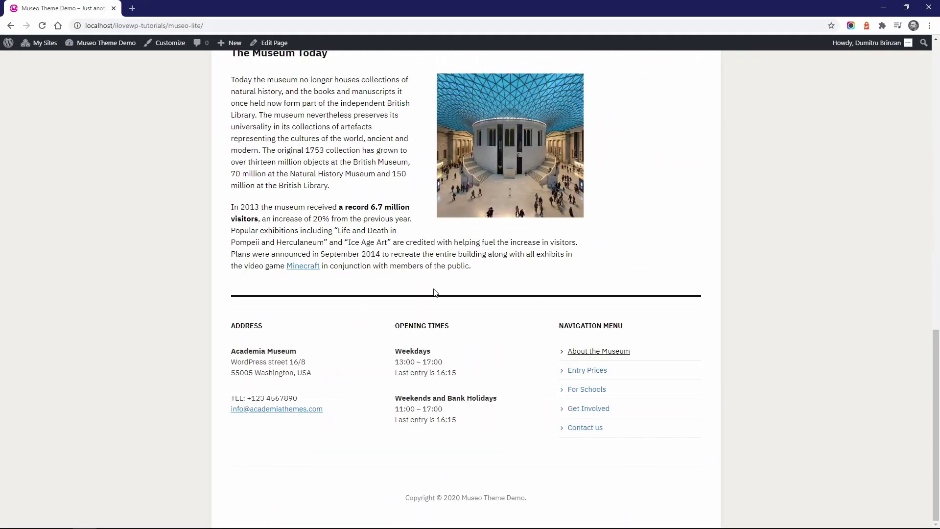
scroll(435, 293, "up", 15)
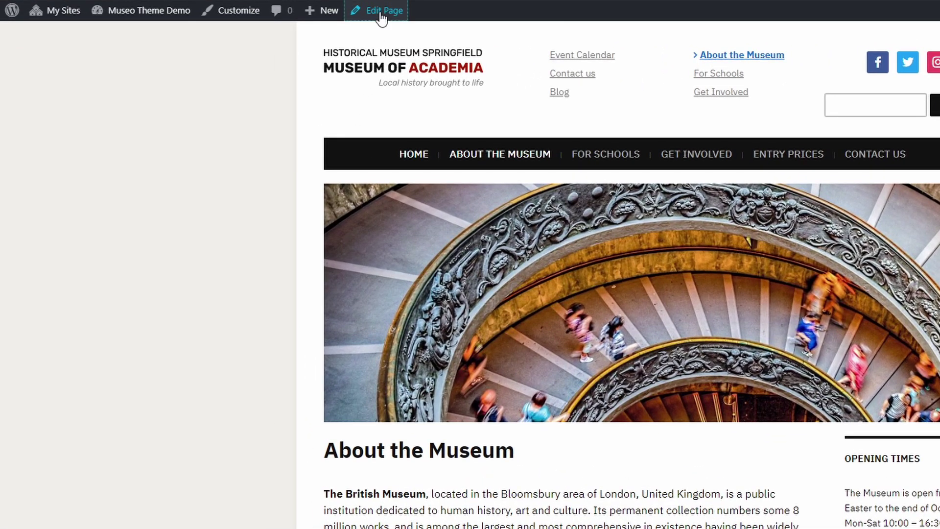
Step: Assign the Custom Homepage template to About the Museum and update the page
left_click(381, 15)
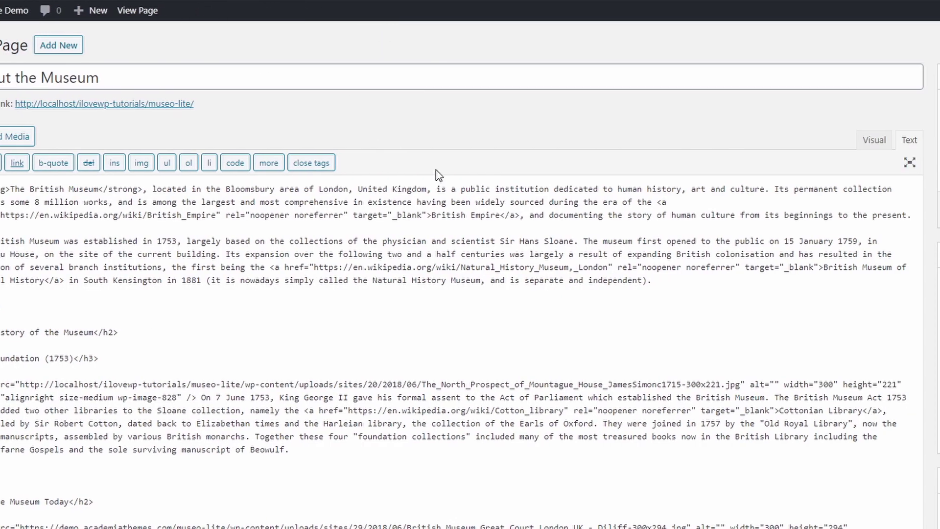
left_click(782, 357)
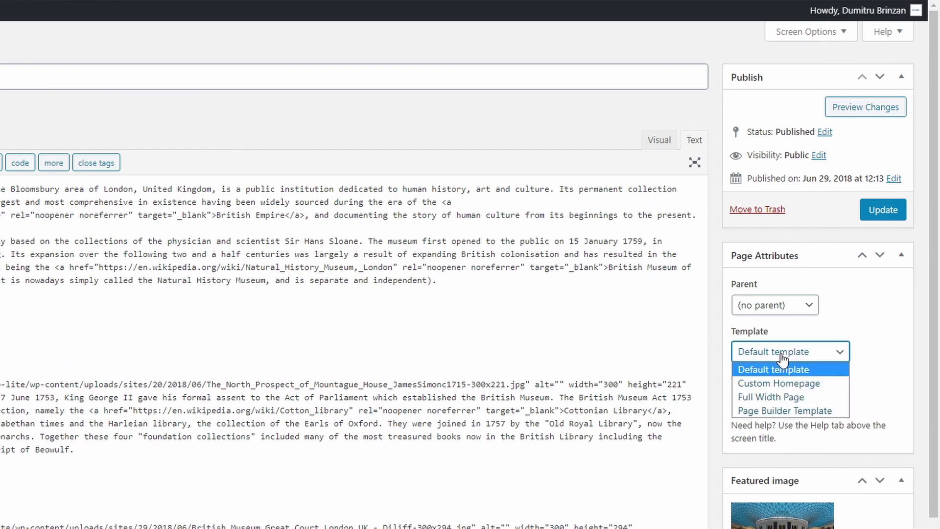
left_click(771, 383)
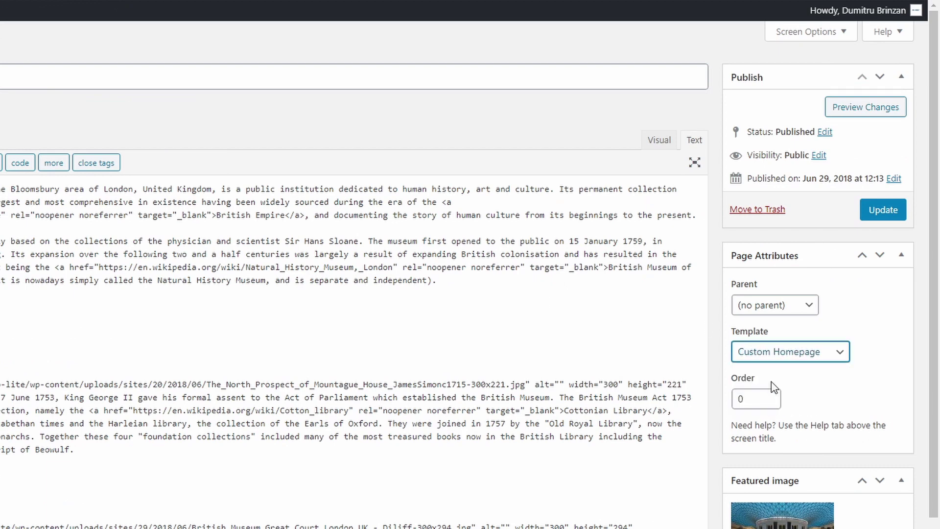
left_click(876, 210)
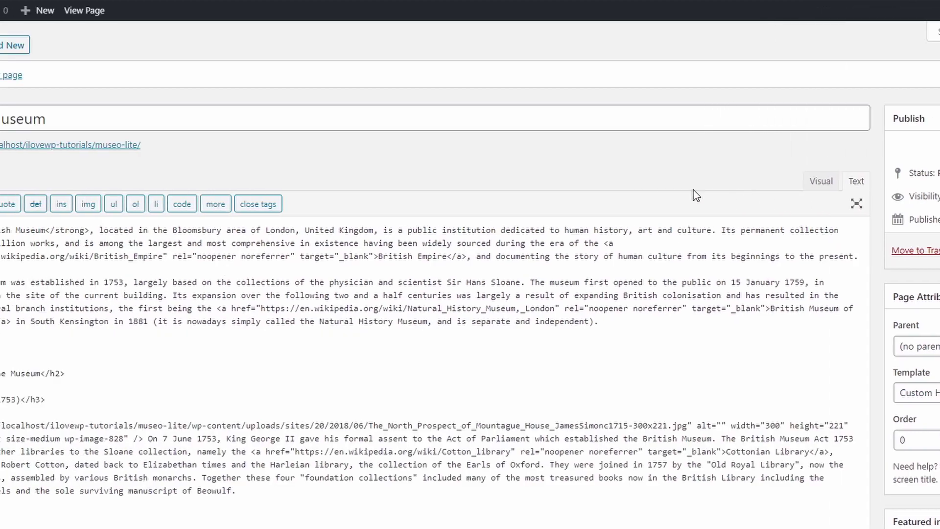
Step: View the updated page on the site and scroll through its featured blocks
left_click(304, 86)
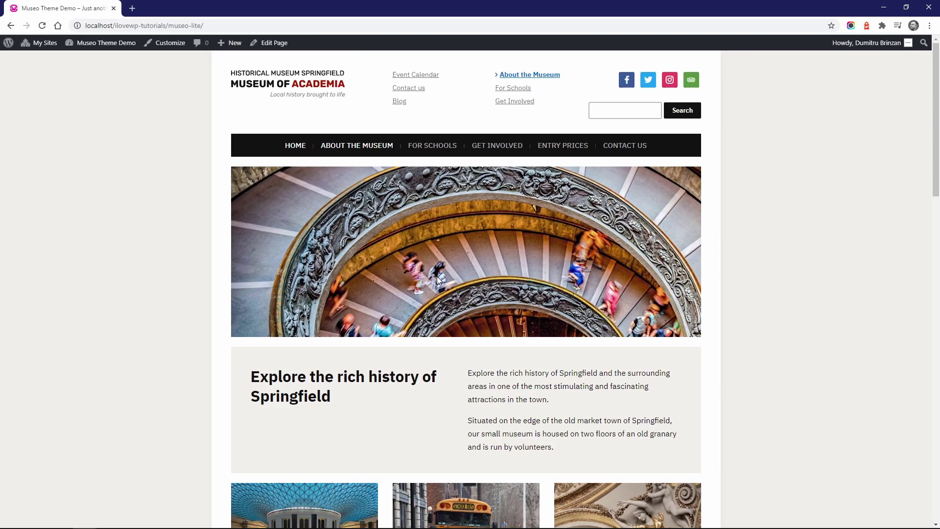
scroll(617, 336, "down", 2)
scroll(494, 233, "down", 10)
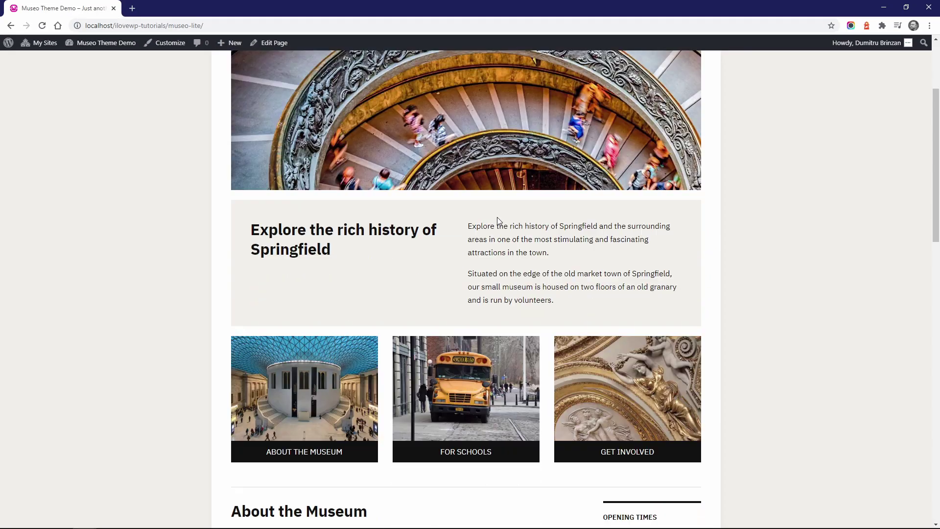
scroll(484, 296, "down", 6)
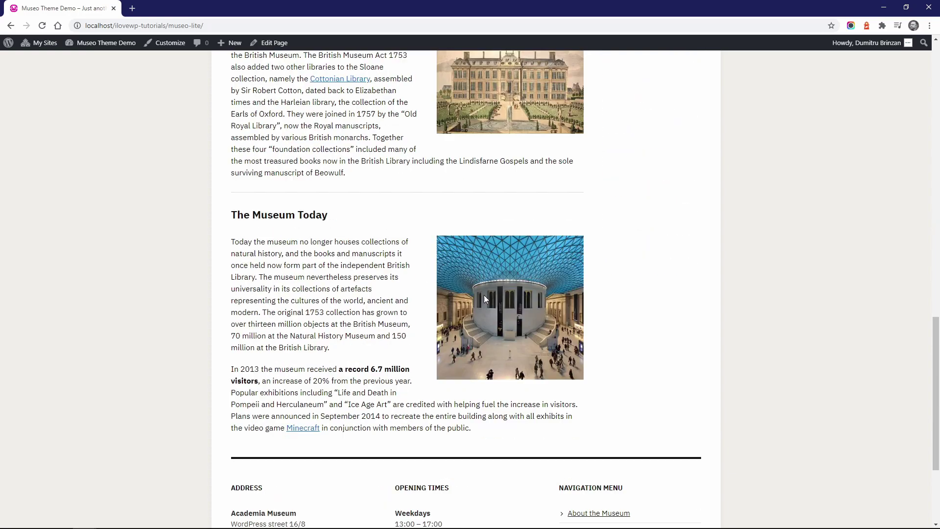
scroll(483, 296, "up", 13)
scroll(483, 296, "up", 5)
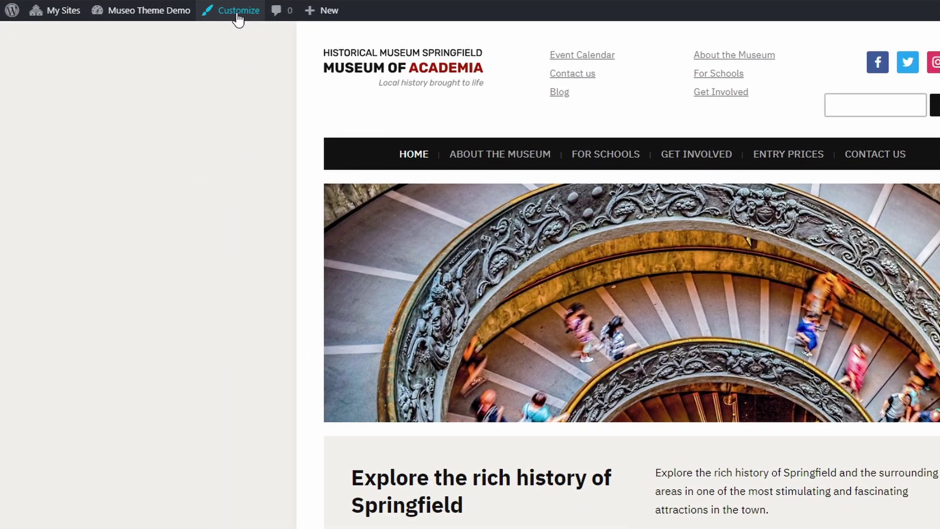
Step: In Theme Settings > General Settings, try a centered header, then restore left-aligned
left_click(239, 11)
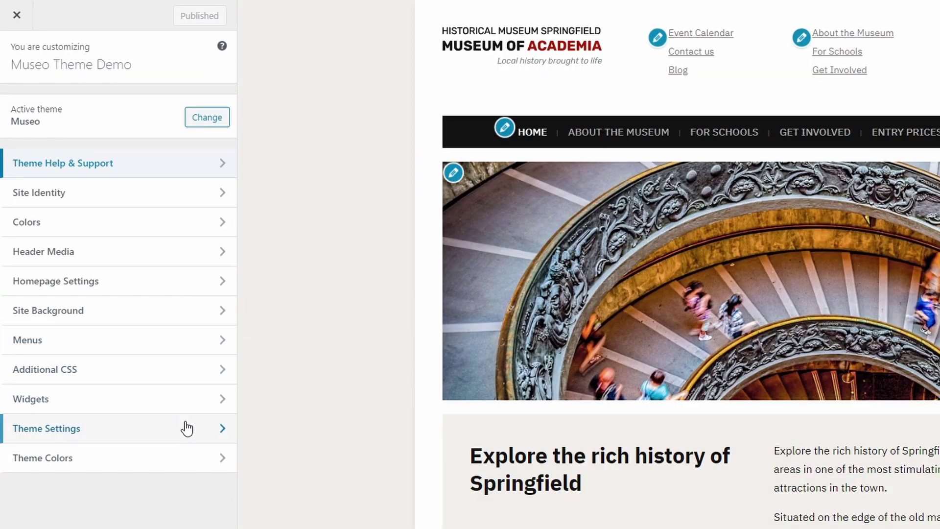
left_click(185, 430)
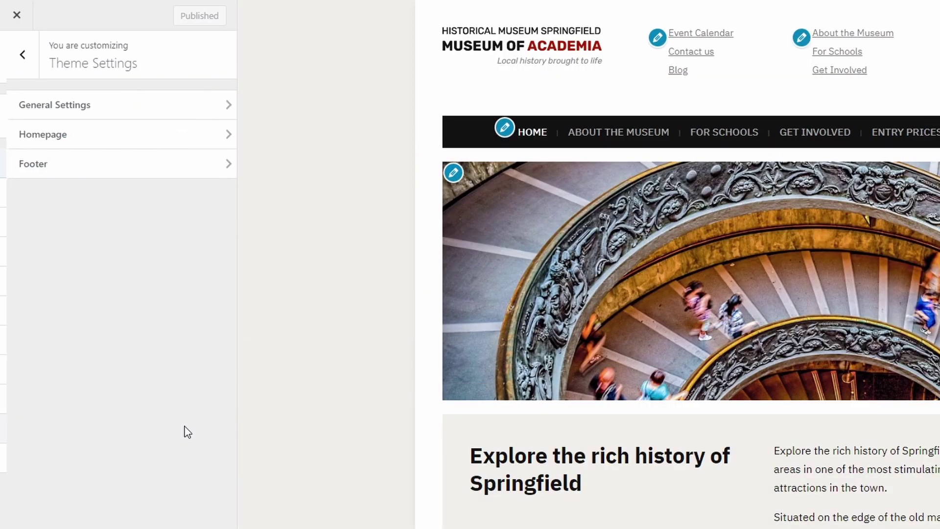
left_click(151, 108)
left_click(40, 147)
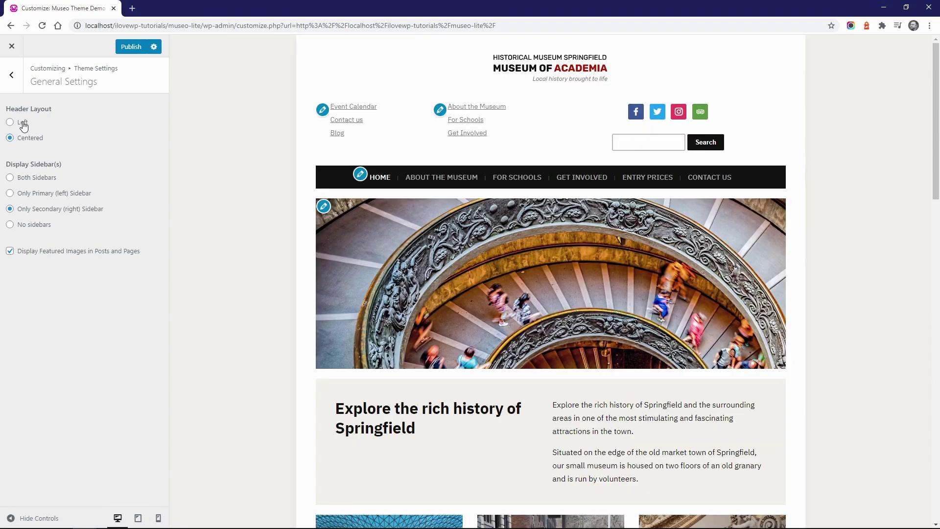
left_click(10, 122)
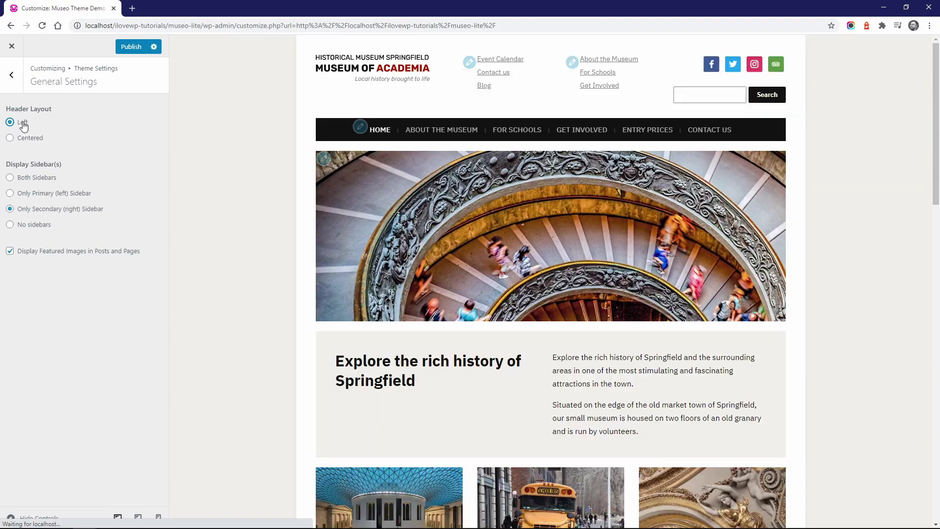
Step: Try the left-sidebar-only, right-sidebar-only and no-sidebar layouts
scroll(219, 265, "down", 10)
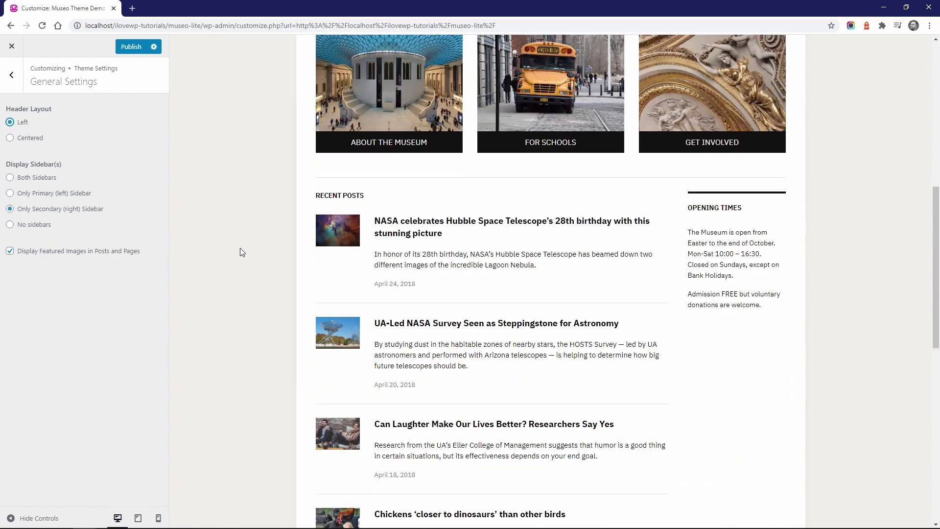
left_click(32, 194)
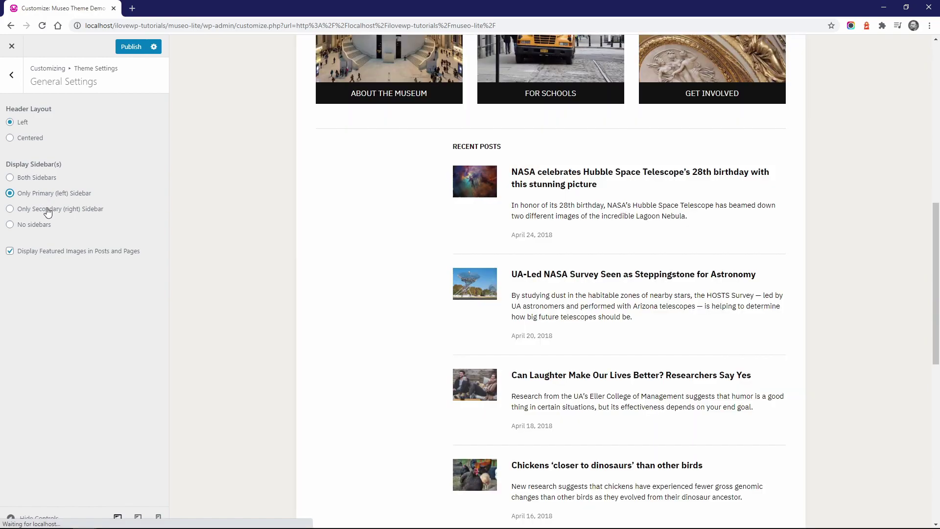
left_click(47, 210)
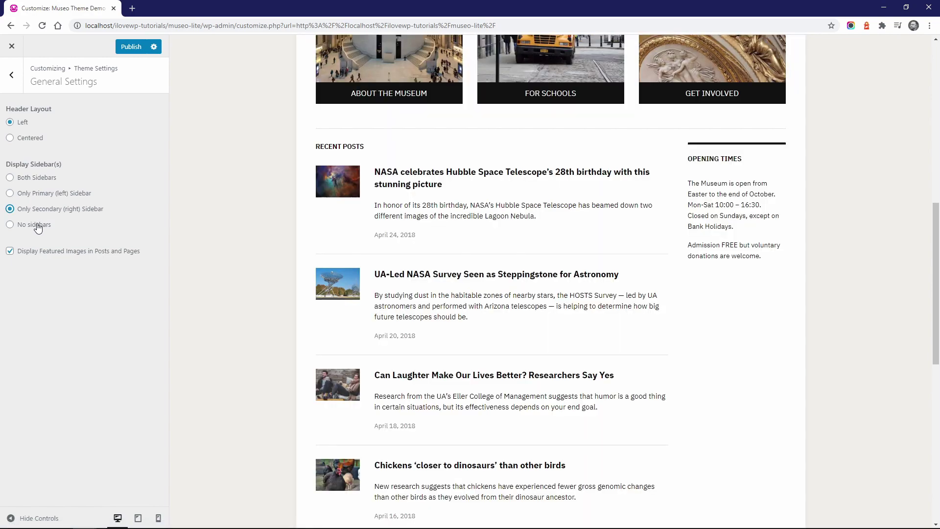
left_click(37, 225)
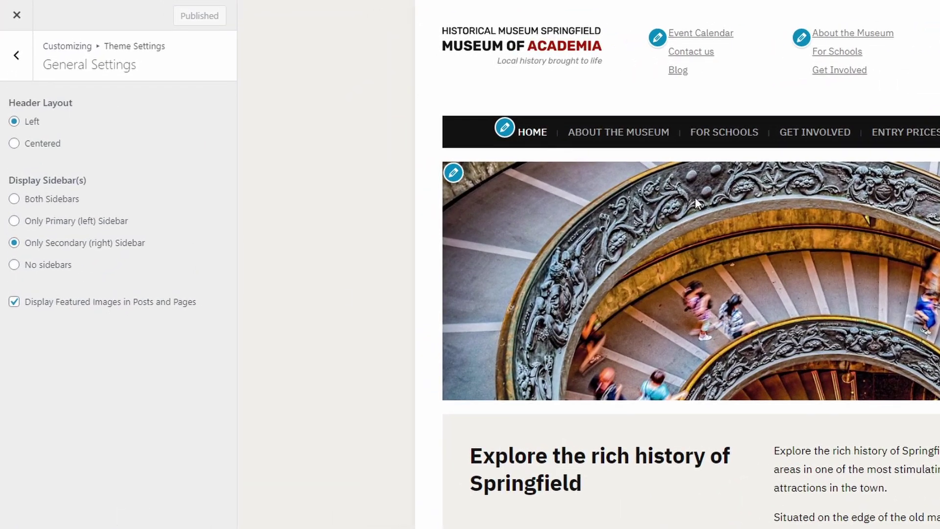
Step: On the About the Museum preview, toggle featured images off and back on
left_click(615, 142)
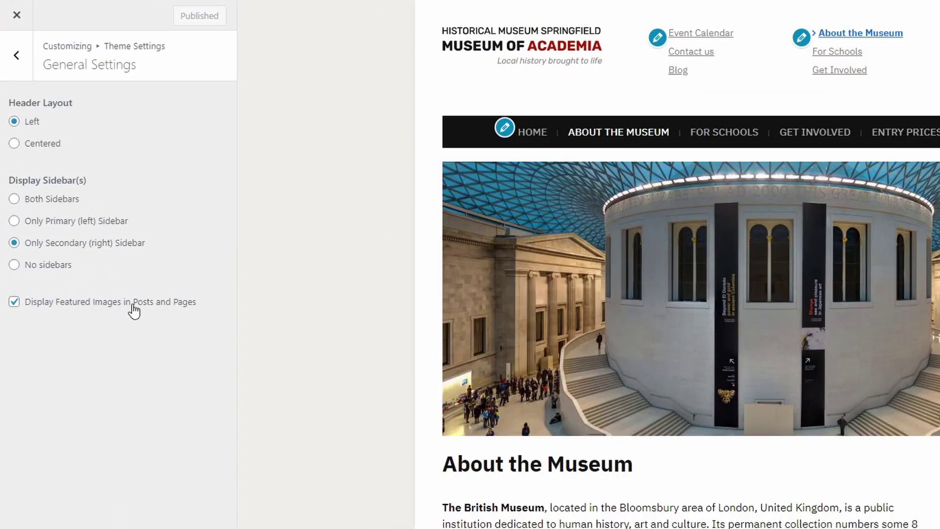
left_click(132, 310)
left_click(134, 311)
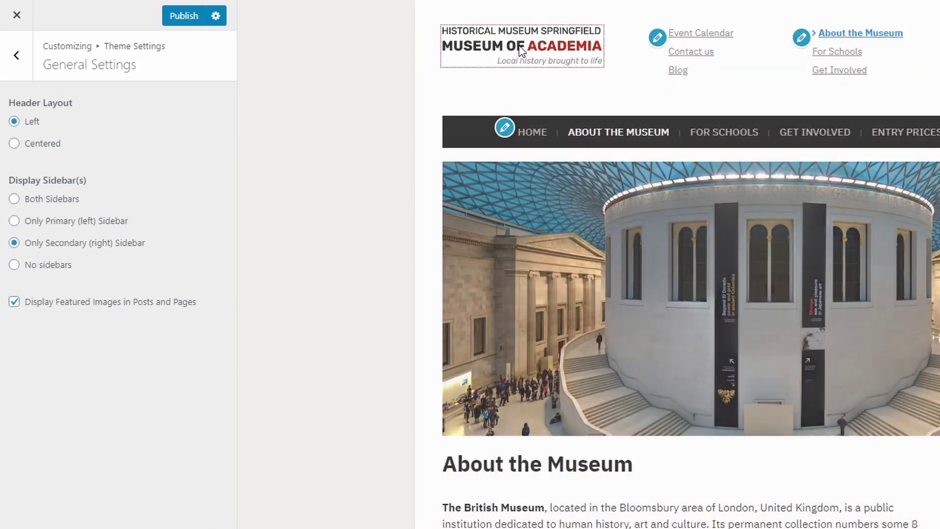
left_click(578, 53)
left_click(25, 69)
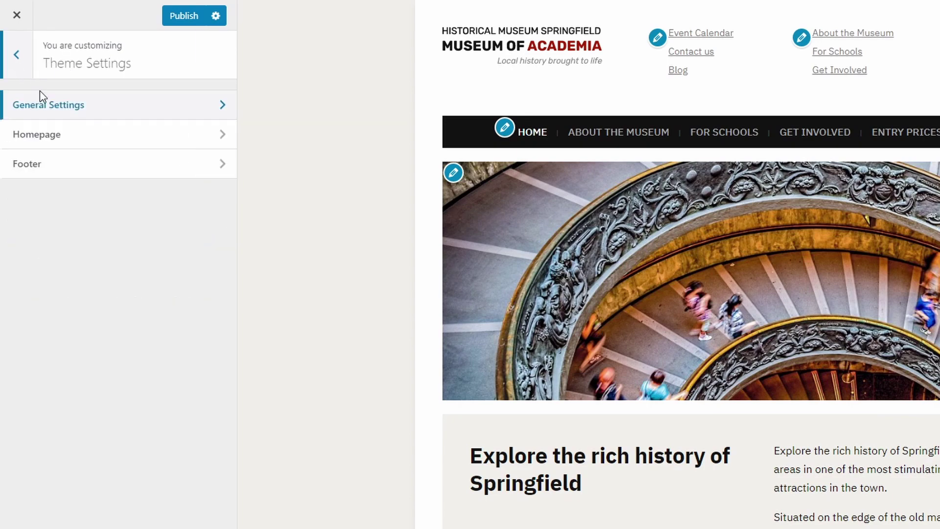
Step: In Theme Settings > Homepage, replace the Recent Posts blog heading with 'Museum News'
left_click(78, 139)
scroll(470, 294, "down", 10)
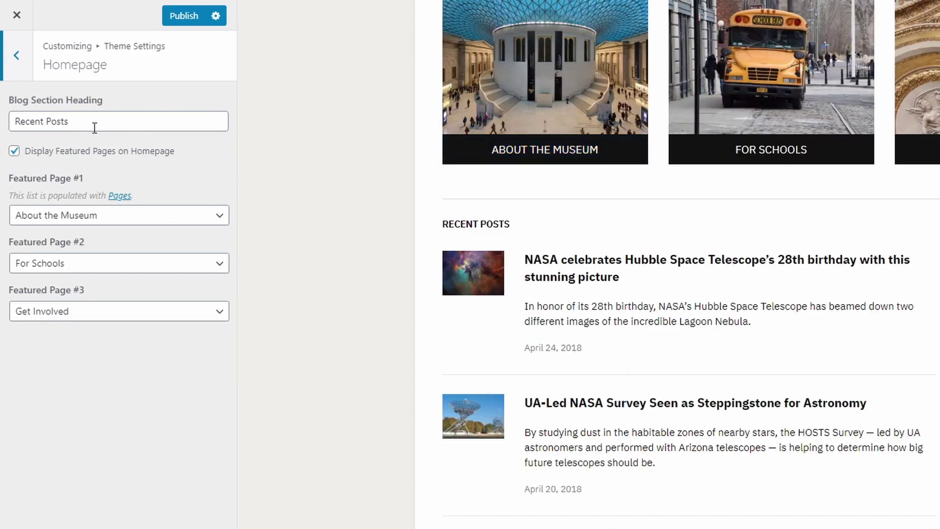
left_click(95, 127)
triple_click(77, 124)
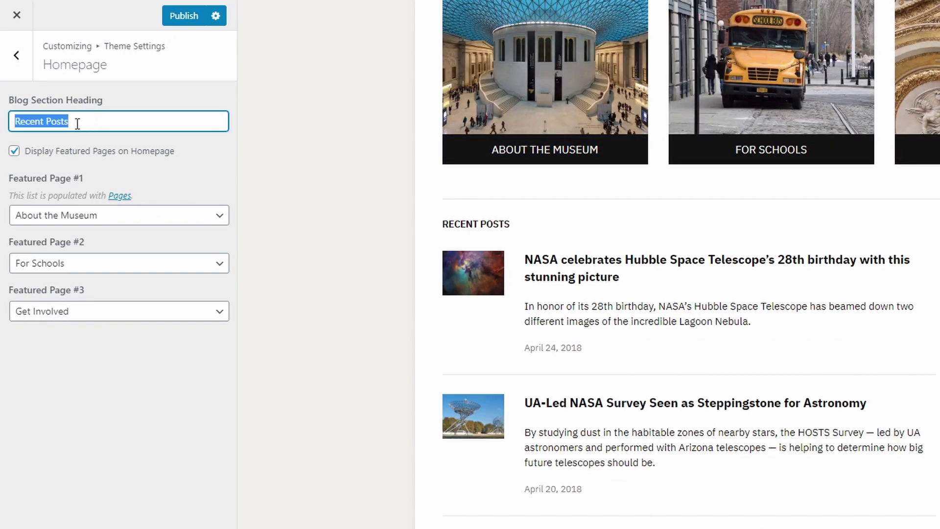
type("Museum News")
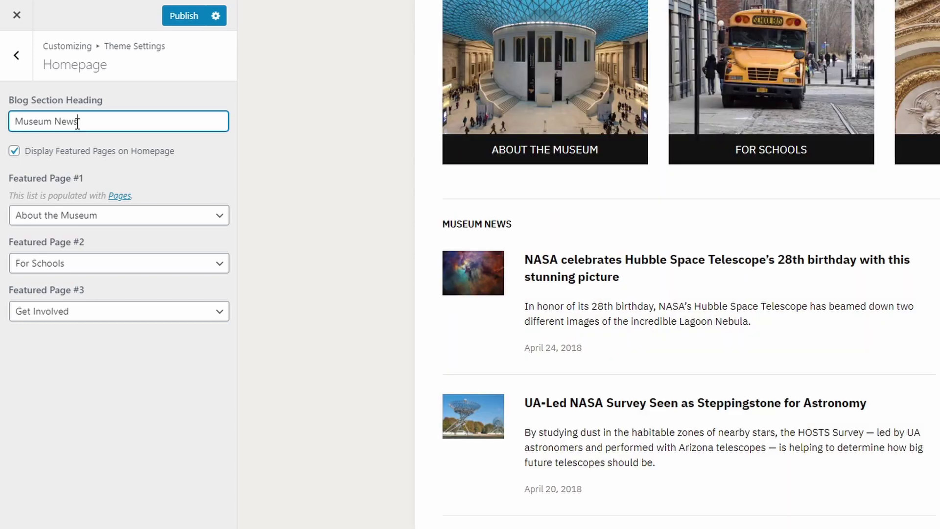
Step: Toggle the footer theme credit on and off, then return to the main Customizer sections
left_click(15, 55)
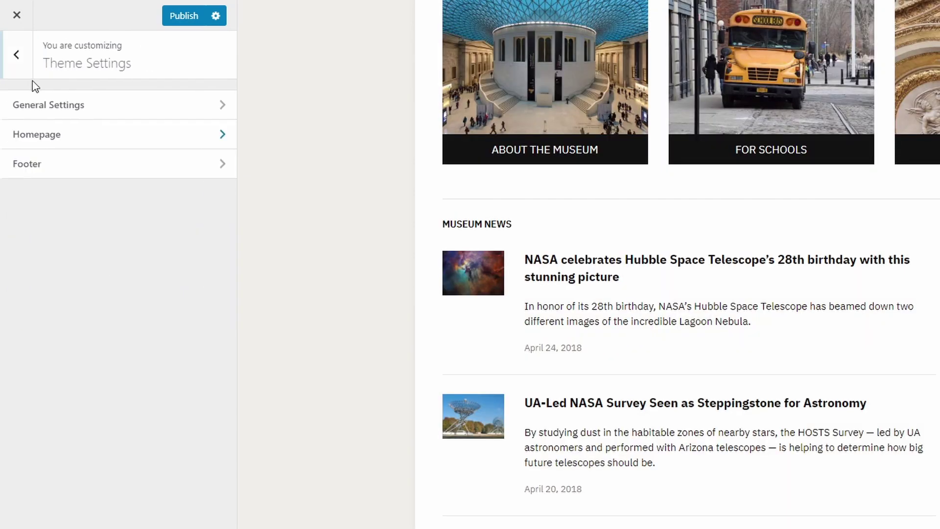
left_click(69, 164)
scroll(525, 377, "down", 10)
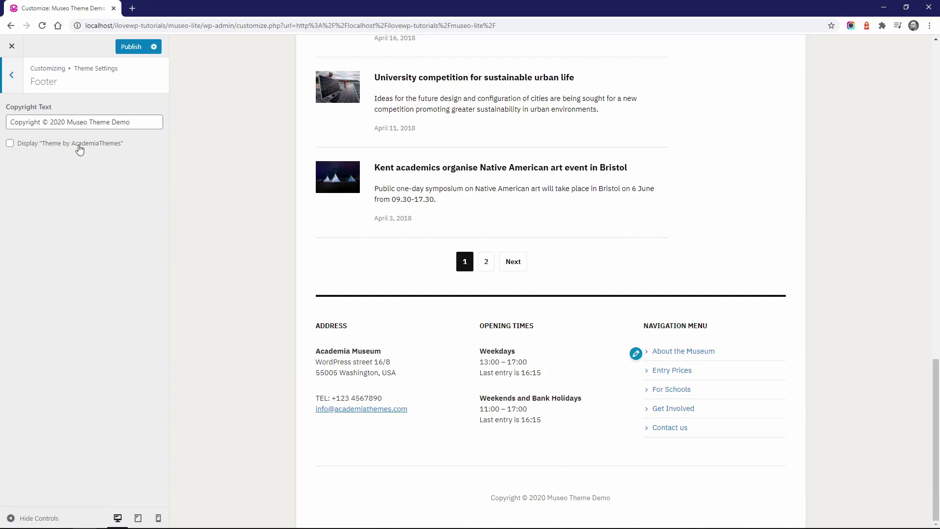
left_click(78, 146)
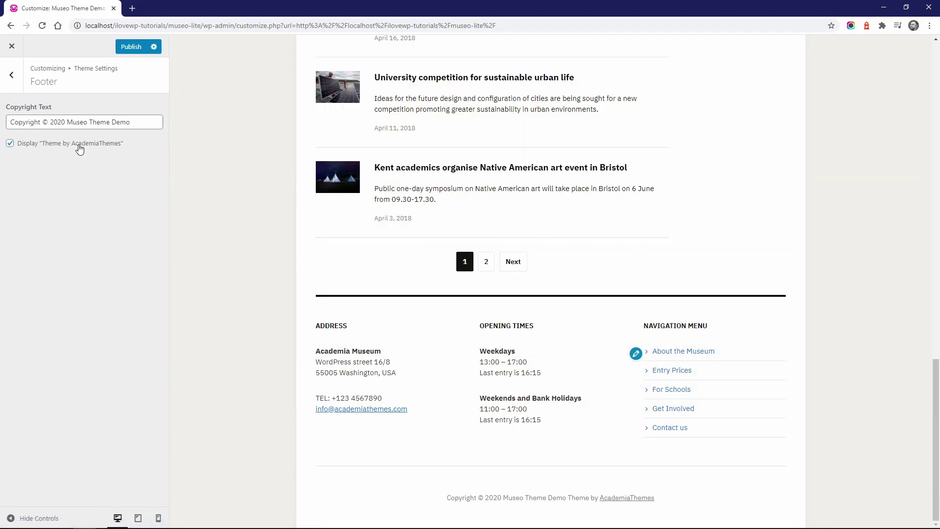
left_click(80, 148)
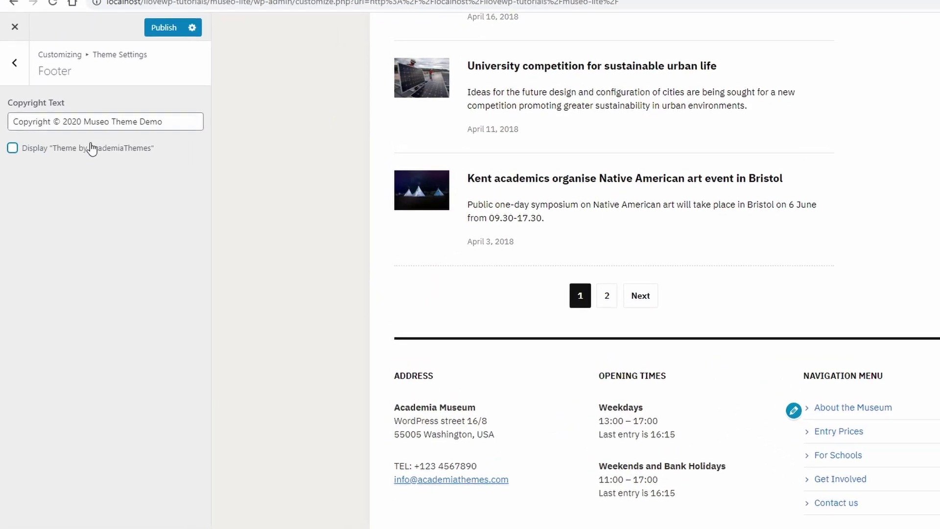
left_click(17, 86)
left_click(16, 55)
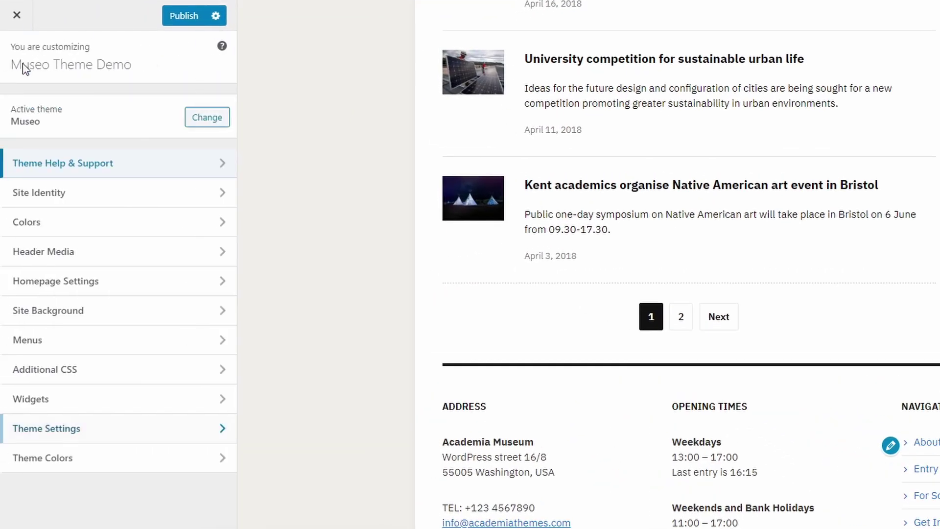
Step: In Theme Colors, look at the General colour options, then open the Mobile Menu colours
scroll(394, 282, "up", 15)
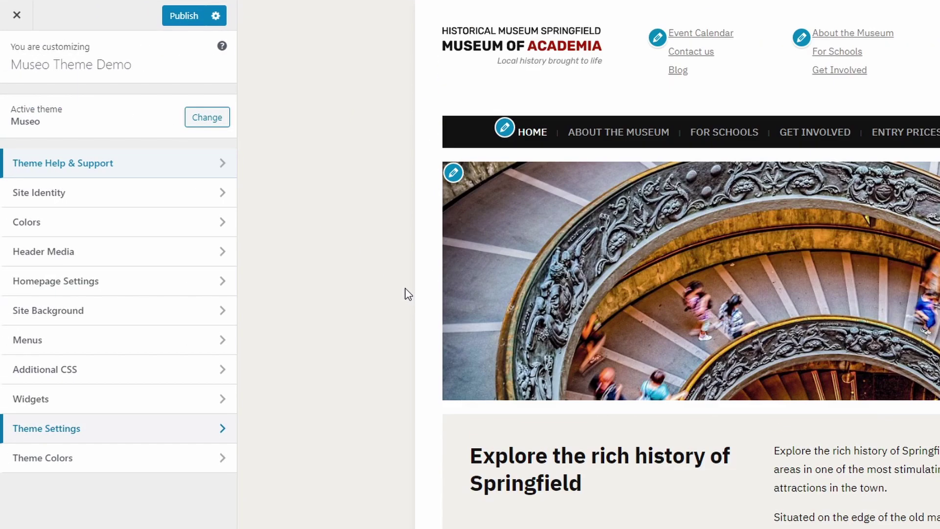
left_click(224, 460)
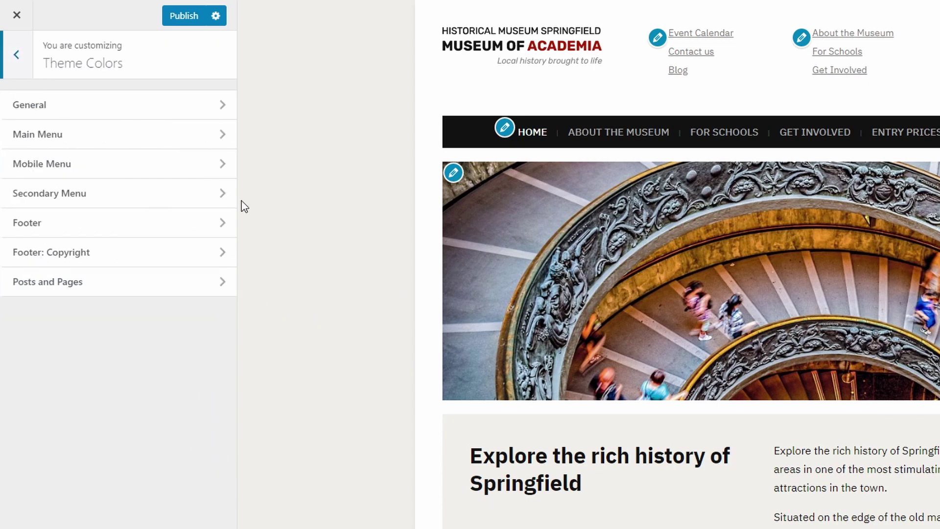
left_click(223, 109)
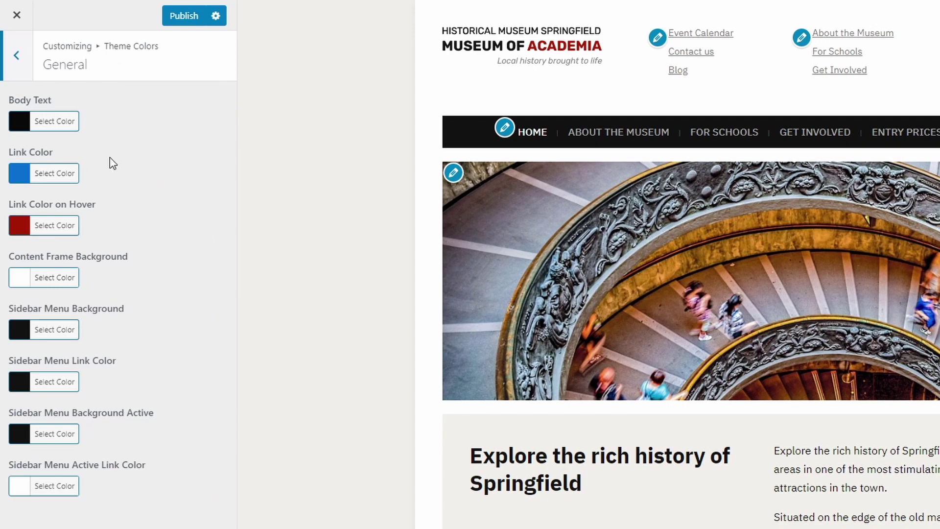
left_click(23, 69)
left_click(57, 168)
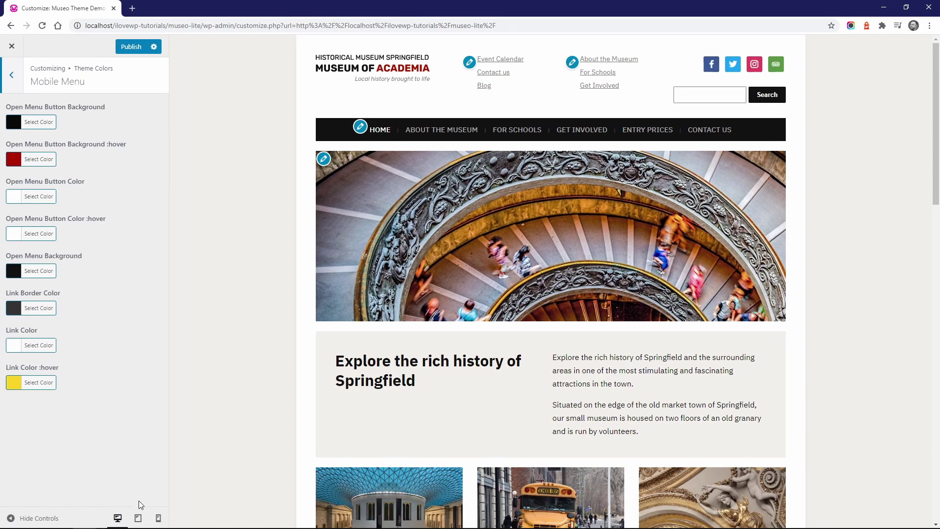
Step: Open and close the mobile menu in the tablet preview, then return to desktop width
left_click(138, 514)
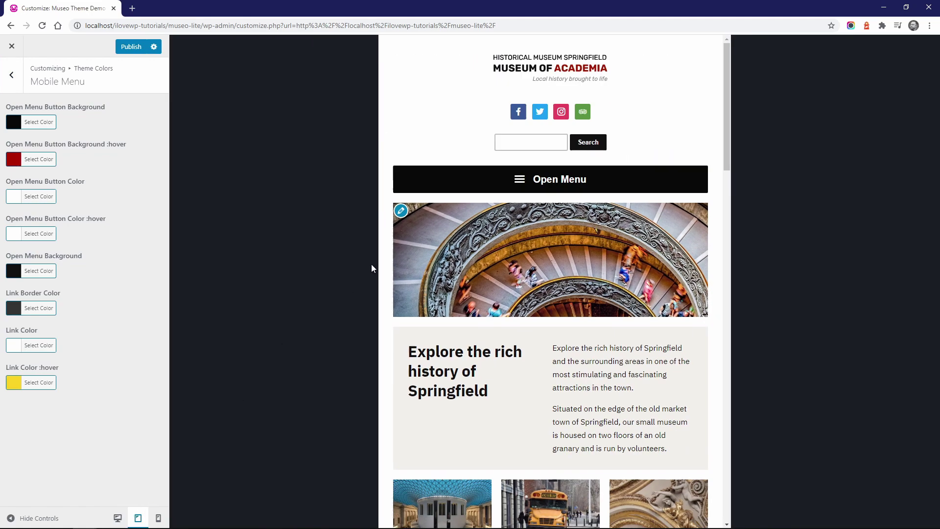
left_click(532, 182)
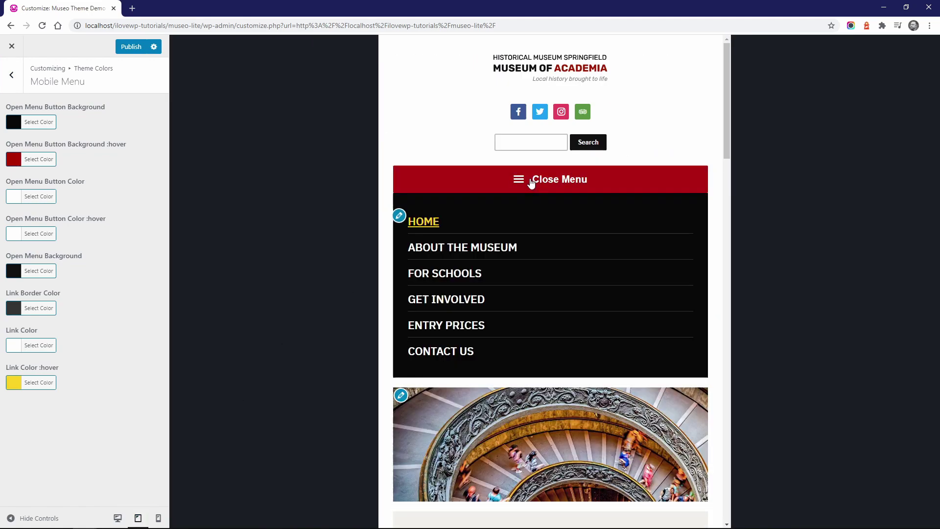
left_click(531, 182)
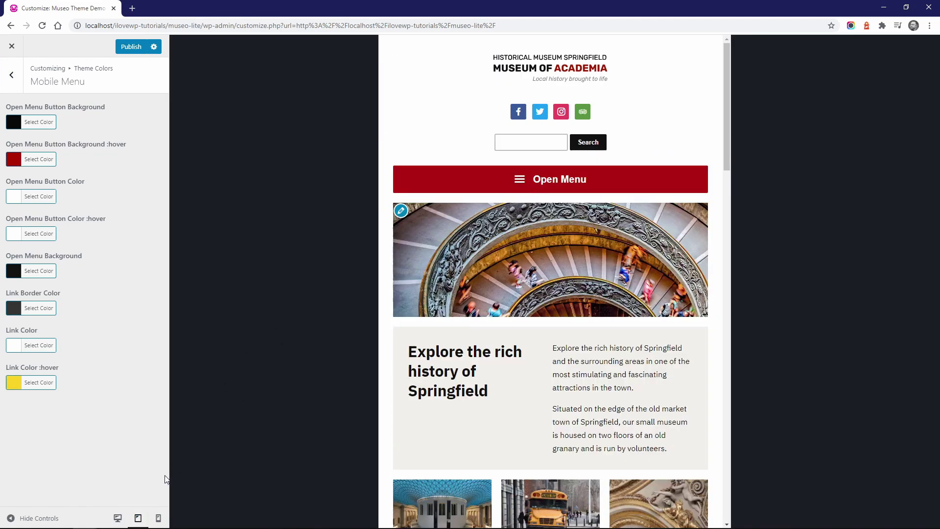
left_click(118, 518)
left_click(11, 75)
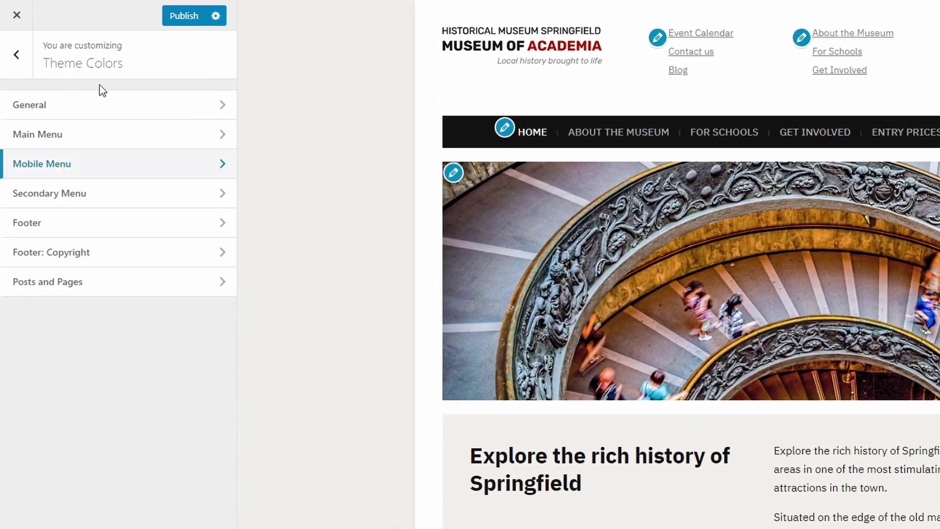
Step: Set Main Menu colours: background #e0e0e0, item text #1e1e1e, and the red swatch on hover
left_click(224, 137)
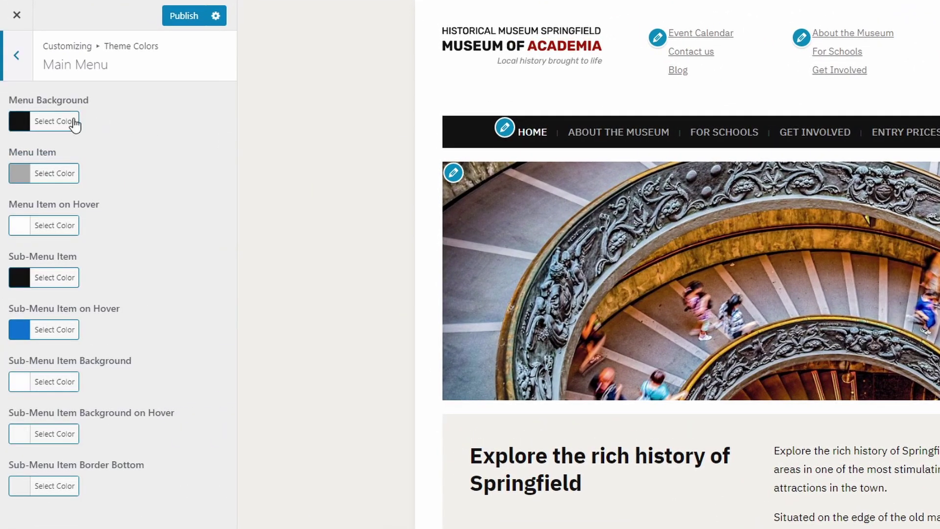
left_click(75, 125)
left_click_drag(56, 157, 34, 162)
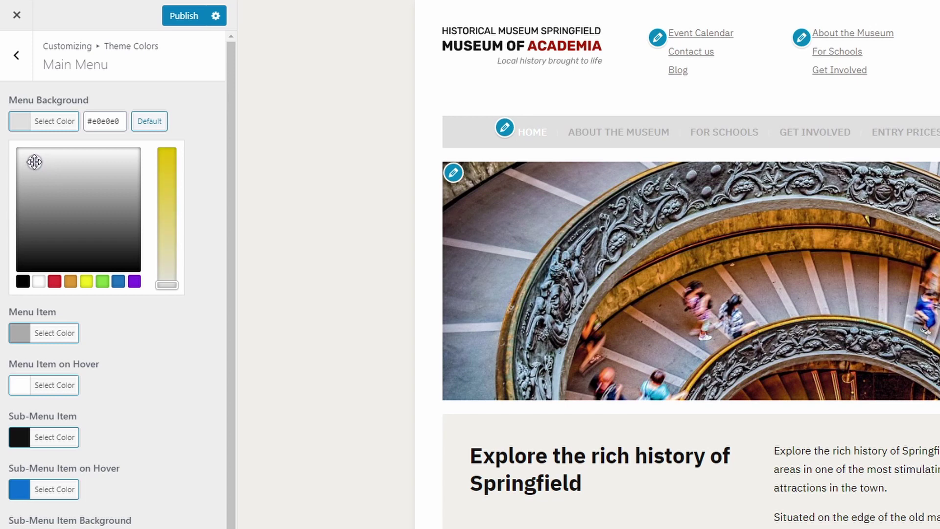
left_click(50, 123)
left_click(51, 173)
left_click_drag(52, 206, 55, 311)
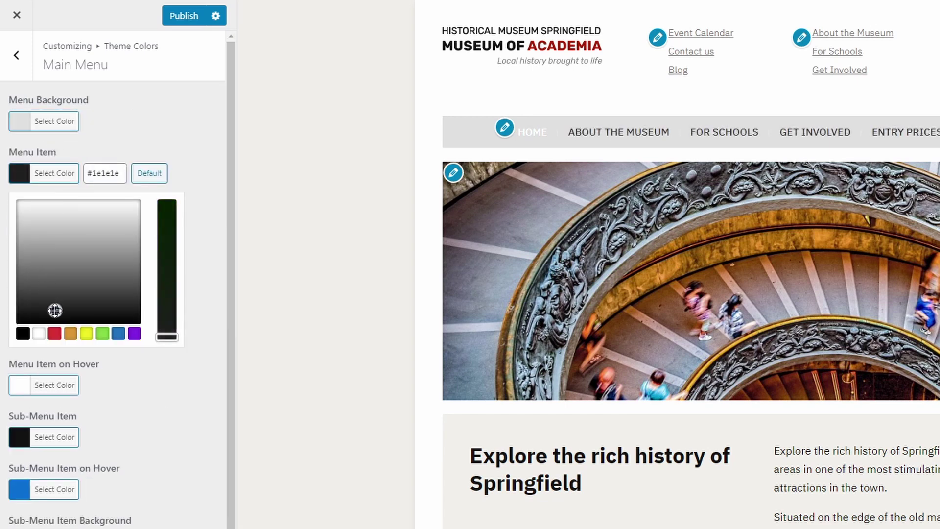
left_click(55, 180)
left_click(56, 227)
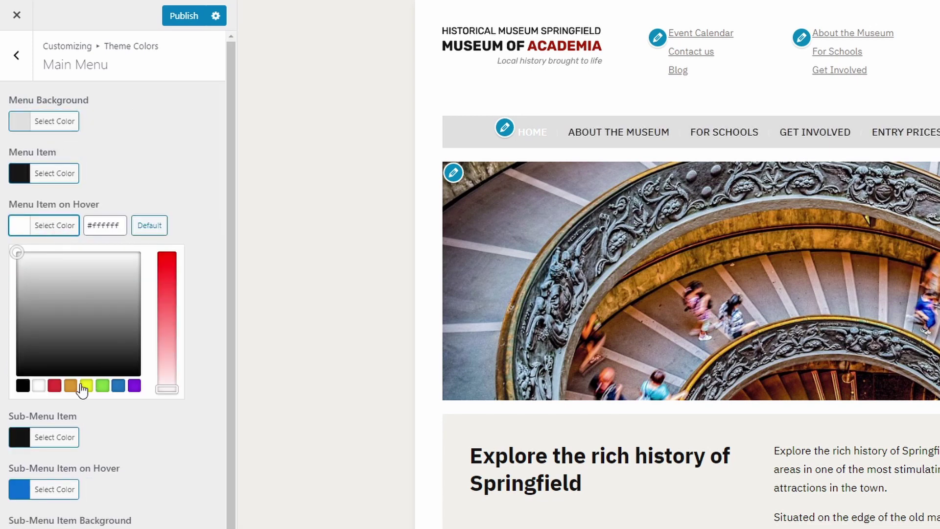
left_click(54, 385)
left_click(62, 231)
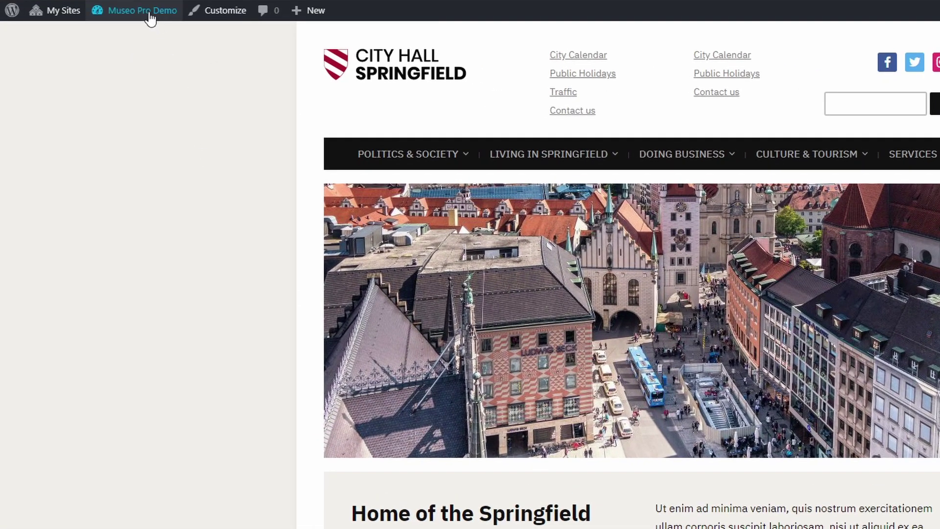
Step: Add an Academia: Call to Action widget to Sidebar: Primary on the Widgets page
mouse_move(147, 15)
left_click(113, 71)
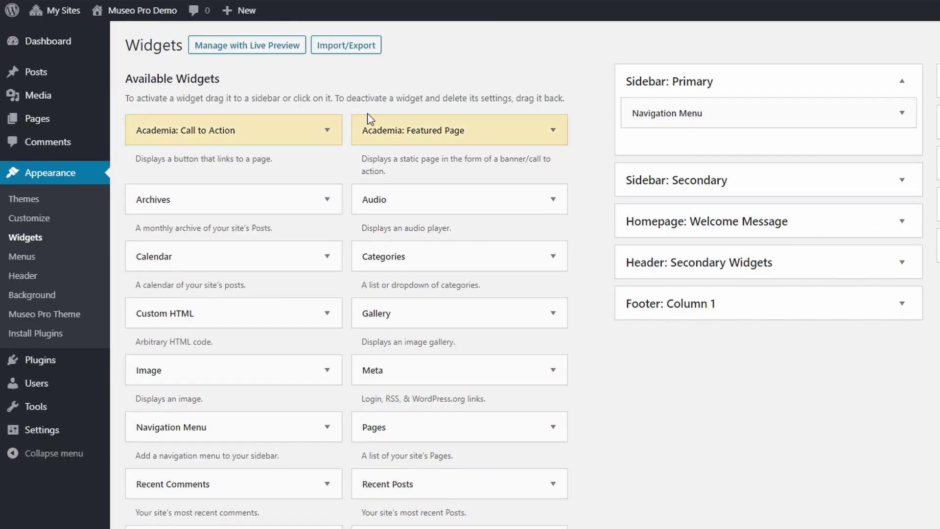
left_click(910, 190)
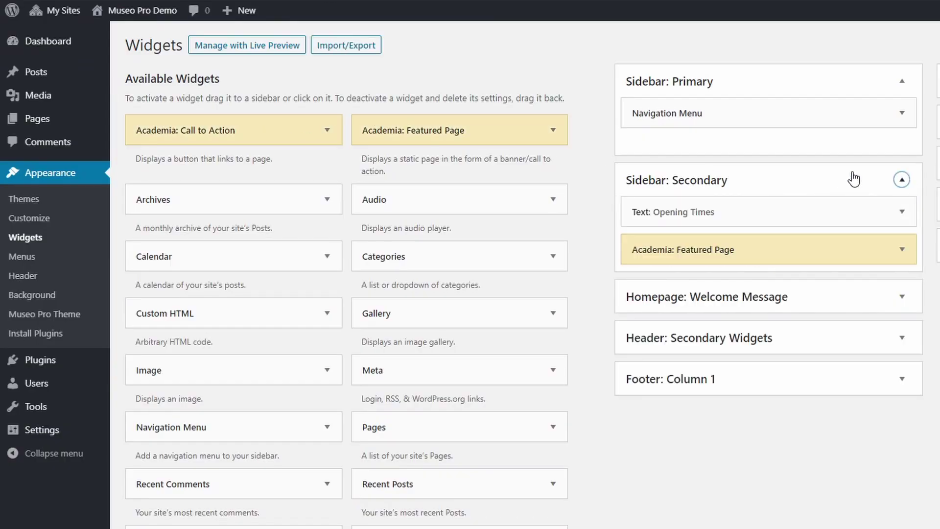
left_click_drag(258, 126, 764, 110)
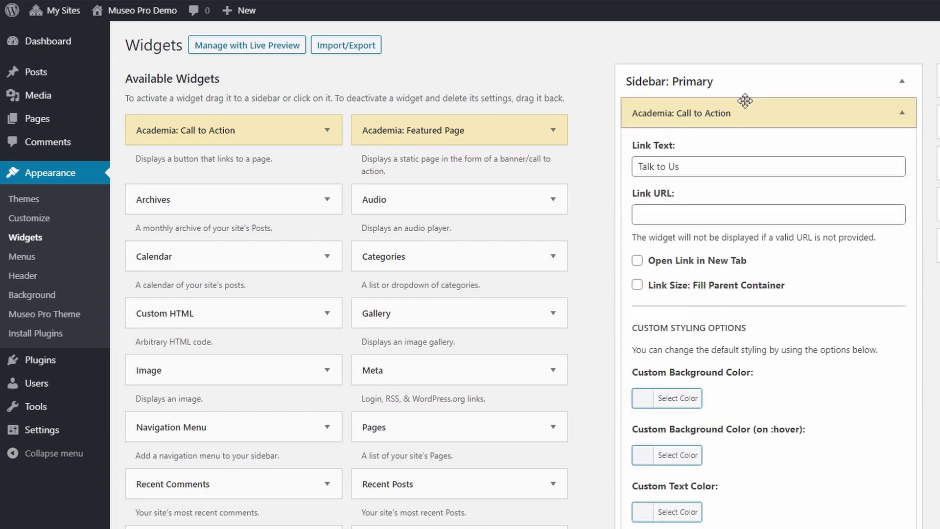
left_click(686, 208)
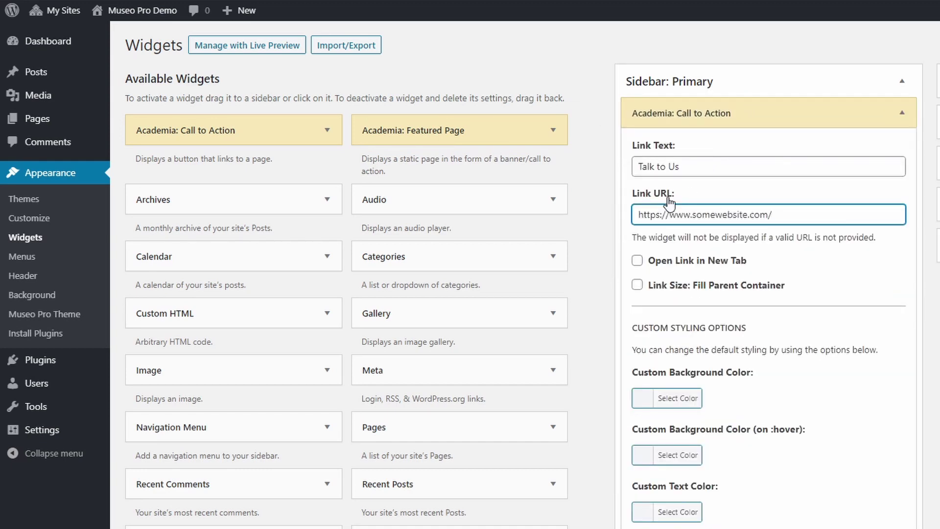
scroll(669, 215, "down", 2)
left_click(683, 182)
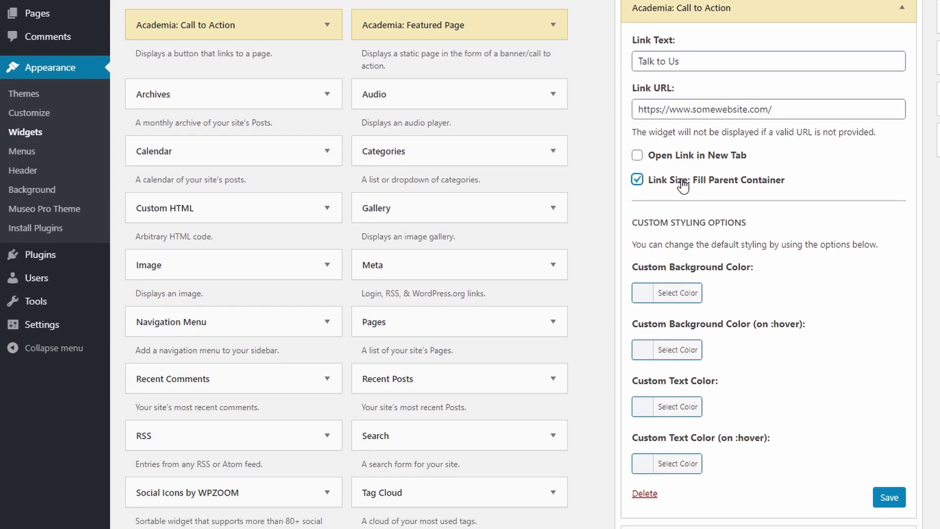
left_click(889, 497)
scroll(766, 426, "up", 2)
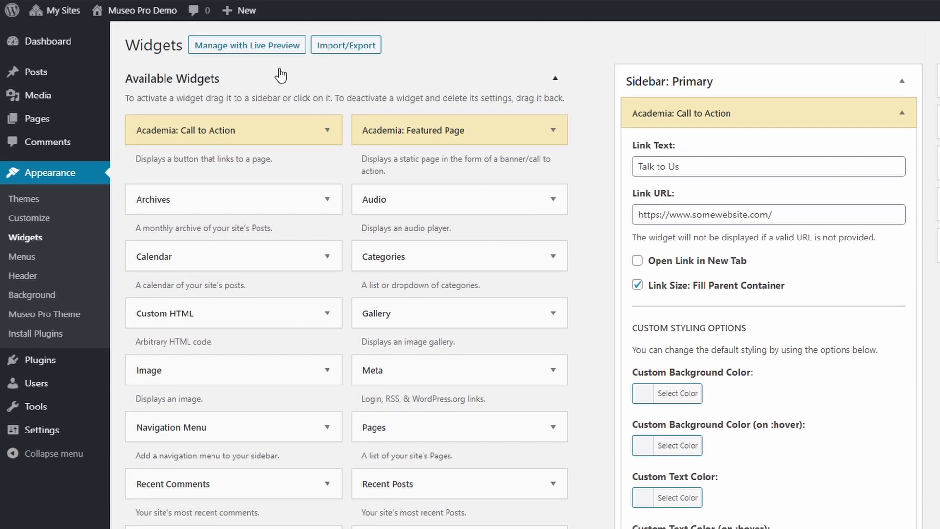
left_click(148, 13)
scroll(238, 231, "down", 10)
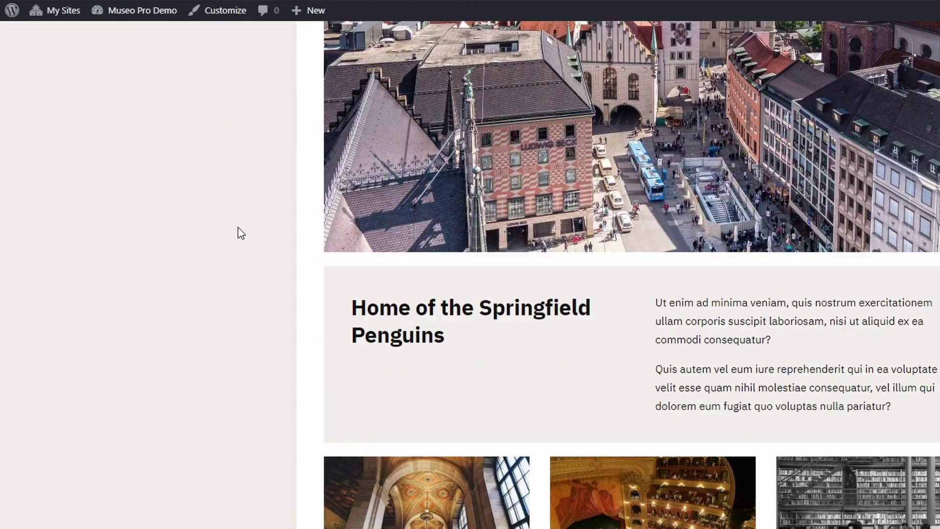
Step: Expand Sidebar: Secondary and review the E-Bike Rental Academia: Featured Page widget settings
scroll(241, 232, "down", 1)
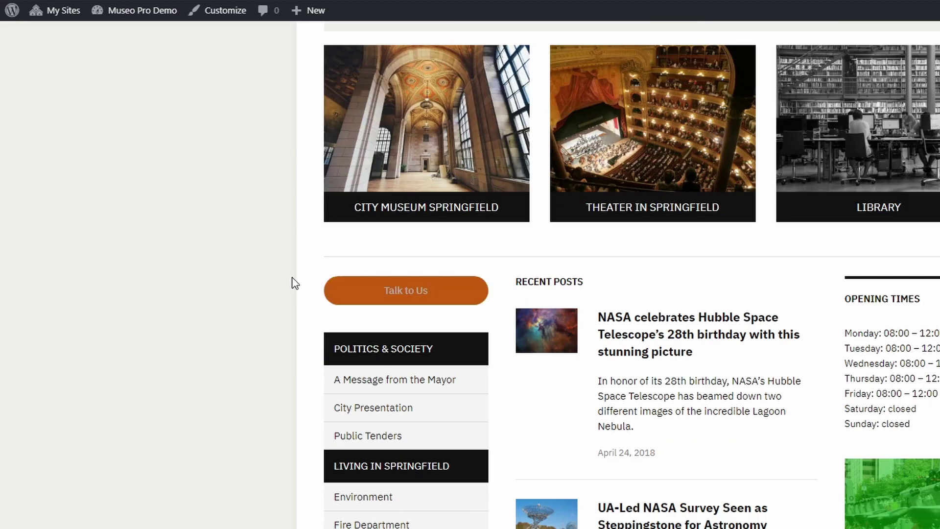
mouse_move(130, 11)
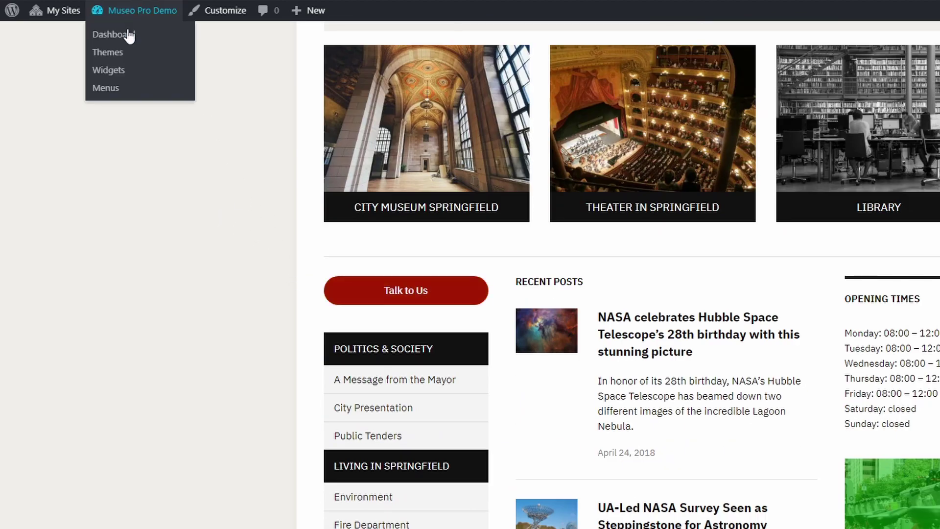
left_click(113, 71)
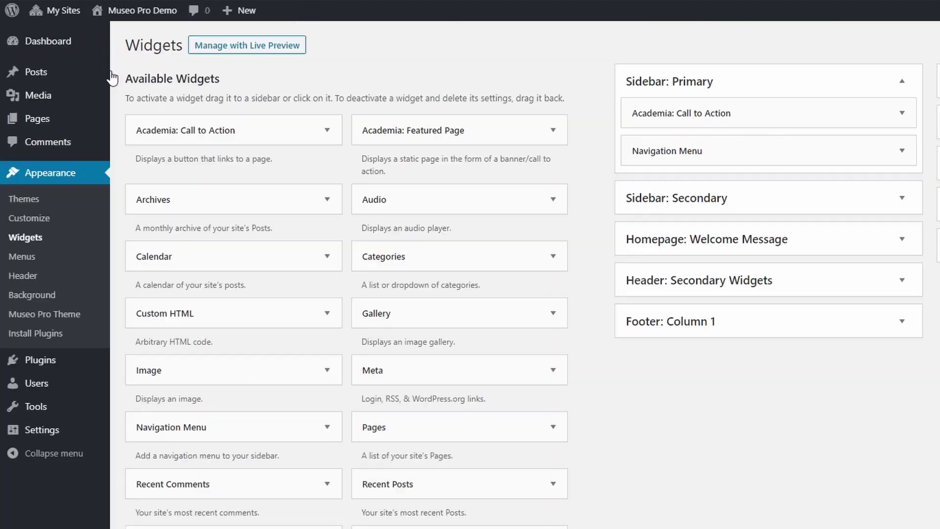
left_click(903, 200)
left_click(902, 268)
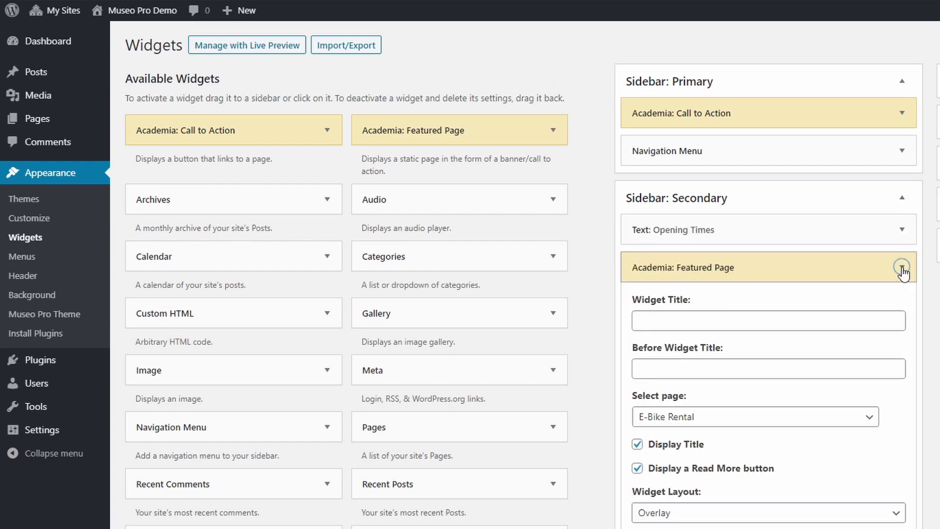
scroll(903, 272, "down", 4)
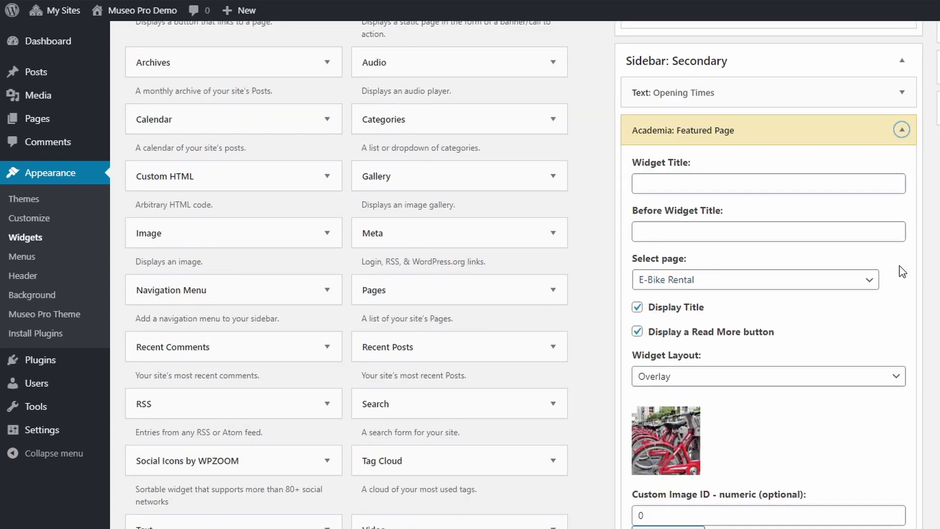
scroll(772, 384, "up", 1)
Step: Compare with the live site, then return to Widgets with the secondary sidebar expanded
left_click(143, 11)
scroll(638, 237, "down", 15)
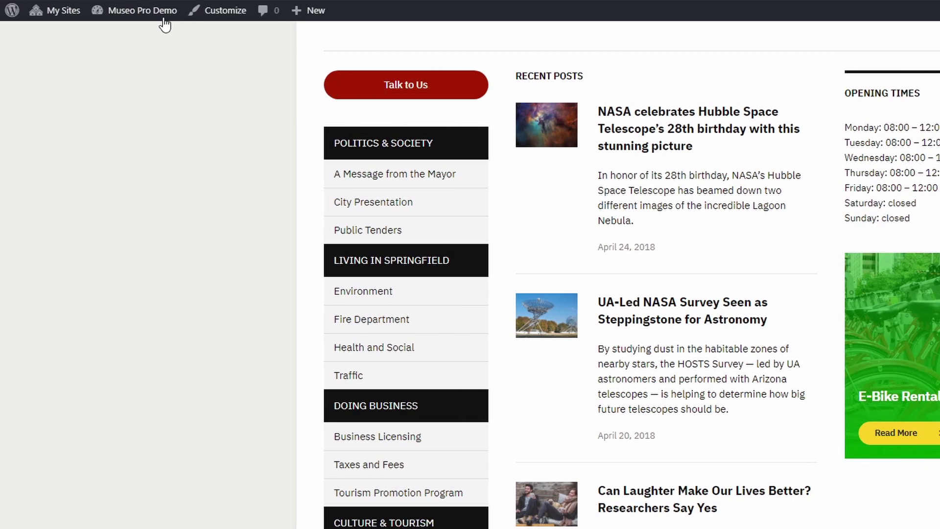
mouse_move(164, 20)
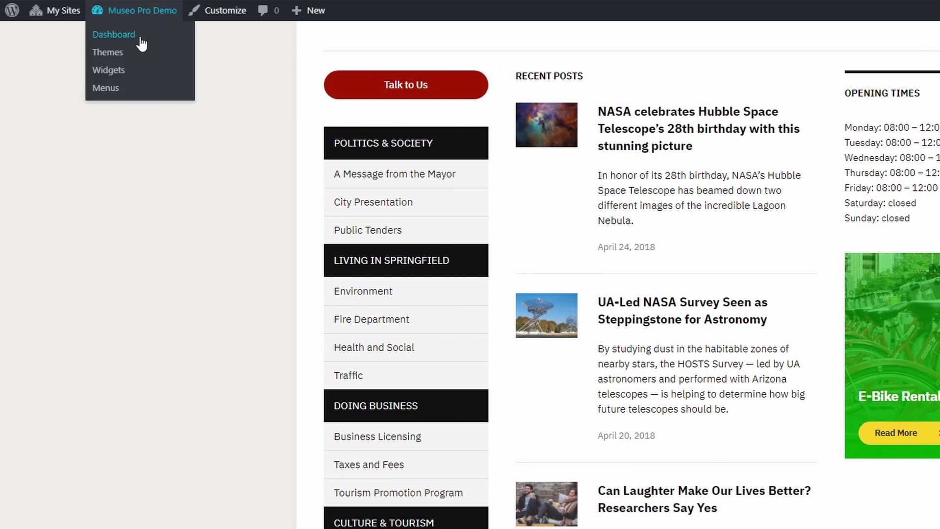
left_click(129, 69)
left_click(903, 201)
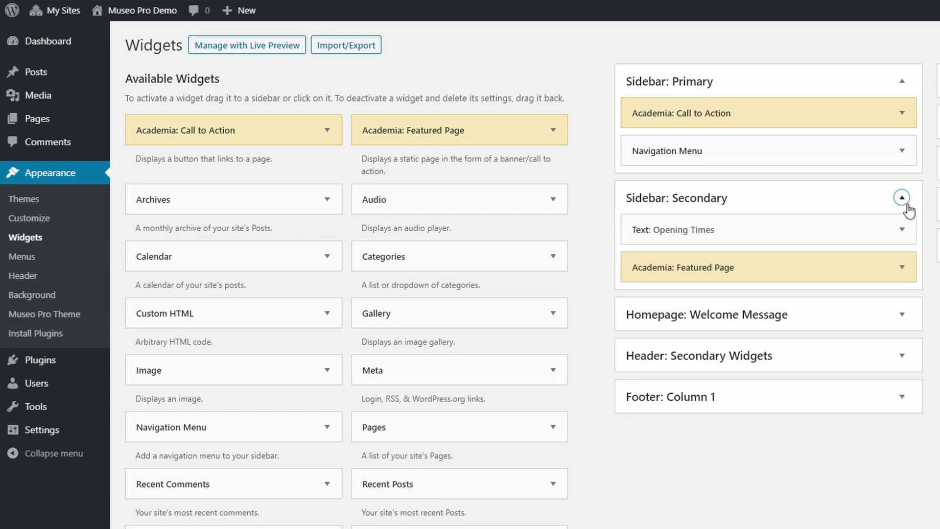
Step: Set the Featured Page widget layout to Standard, clear its custom background colour, and save
left_click(902, 267)
scroll(864, 300, "down", 4)
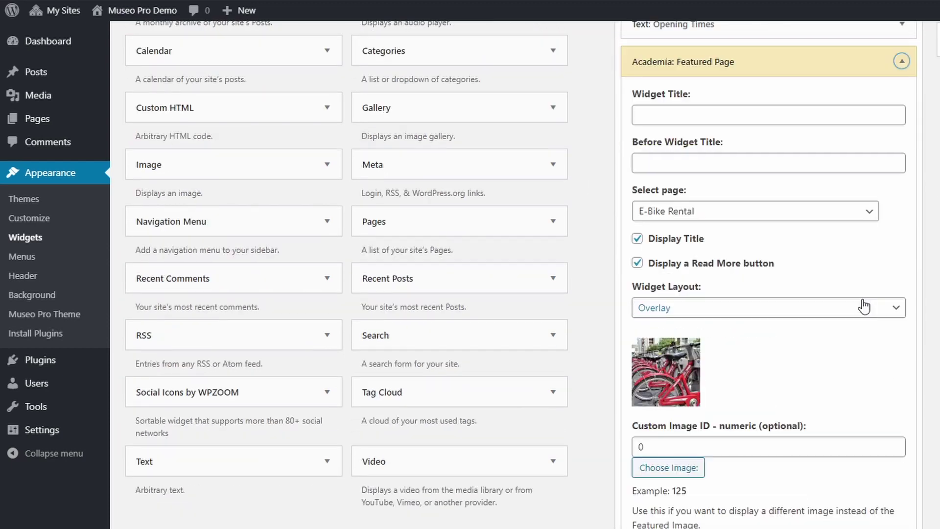
left_click(722, 309)
left_click(723, 325)
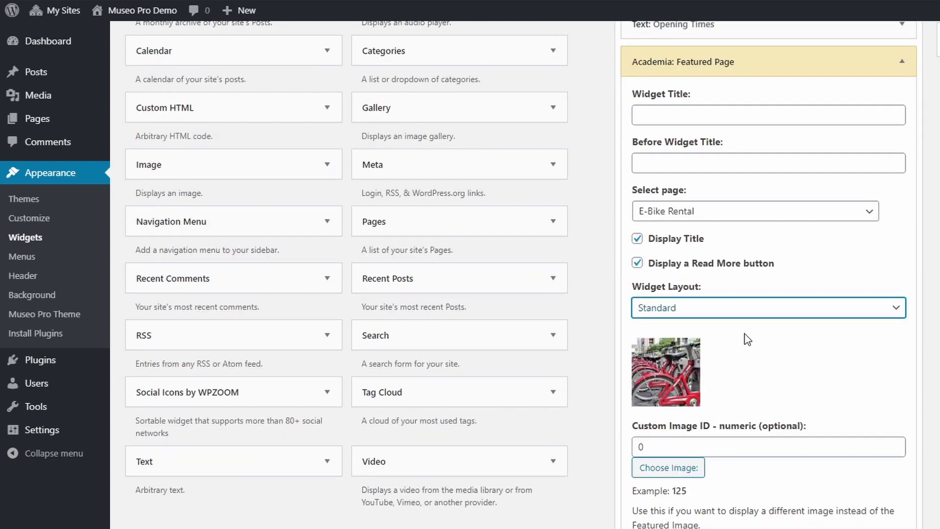
scroll(808, 352, "down", 1)
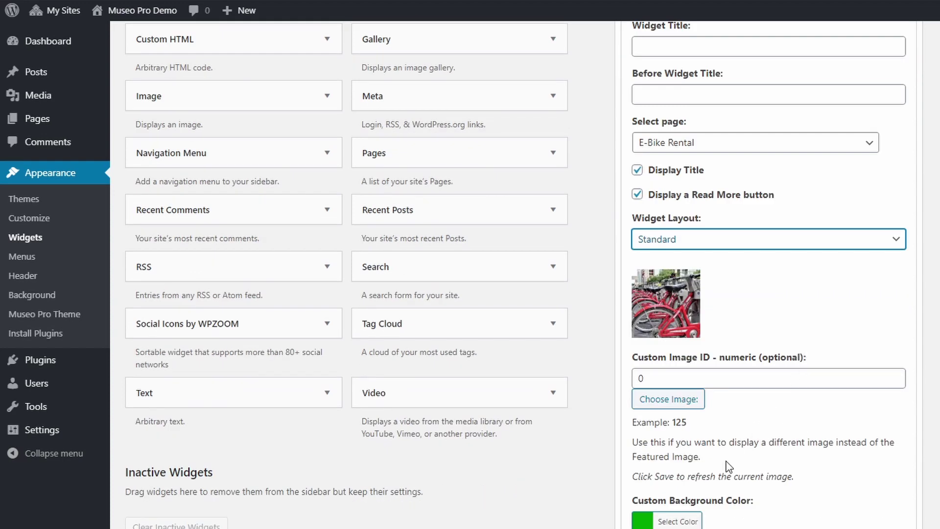
left_click(686, 522)
scroll(703, 497, "down", 3)
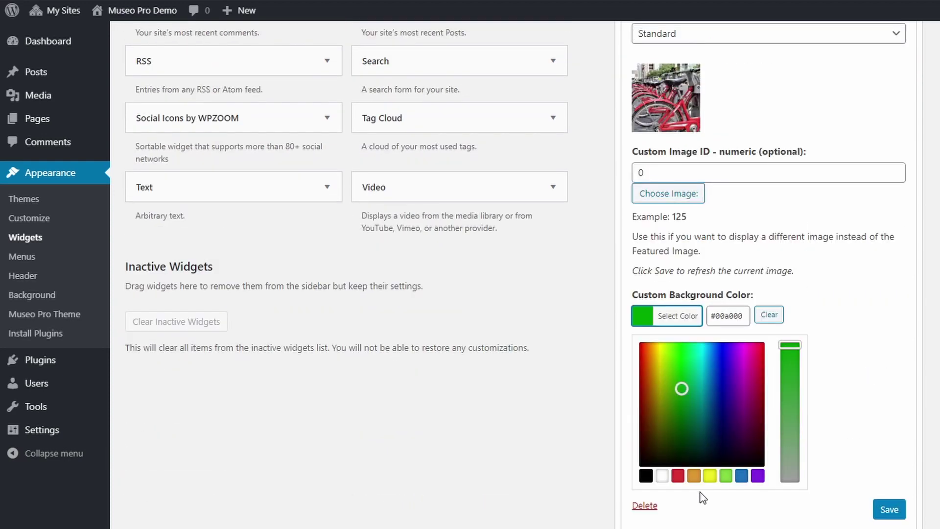
left_click(770, 316)
left_click(680, 315)
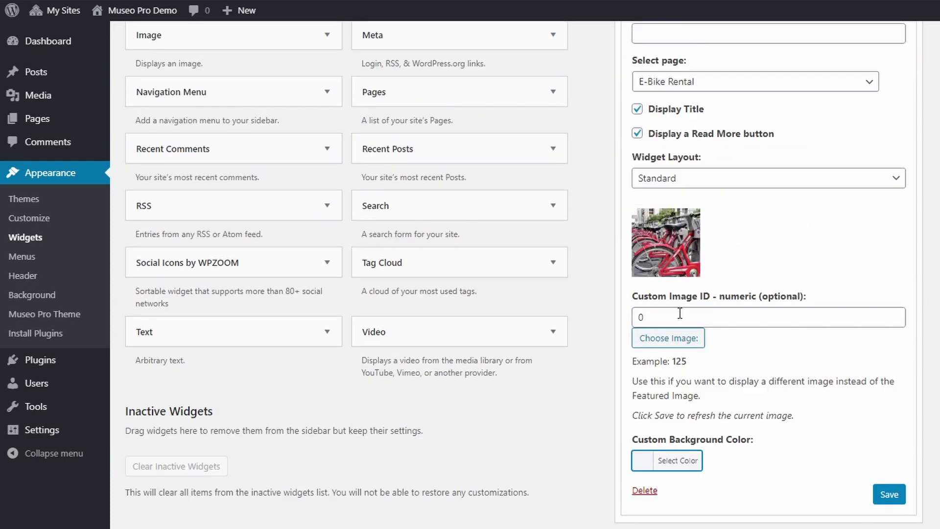
left_click(889, 495)
Step: Check the updated widget on the live site, then go back to Widgets
left_click(145, 12)
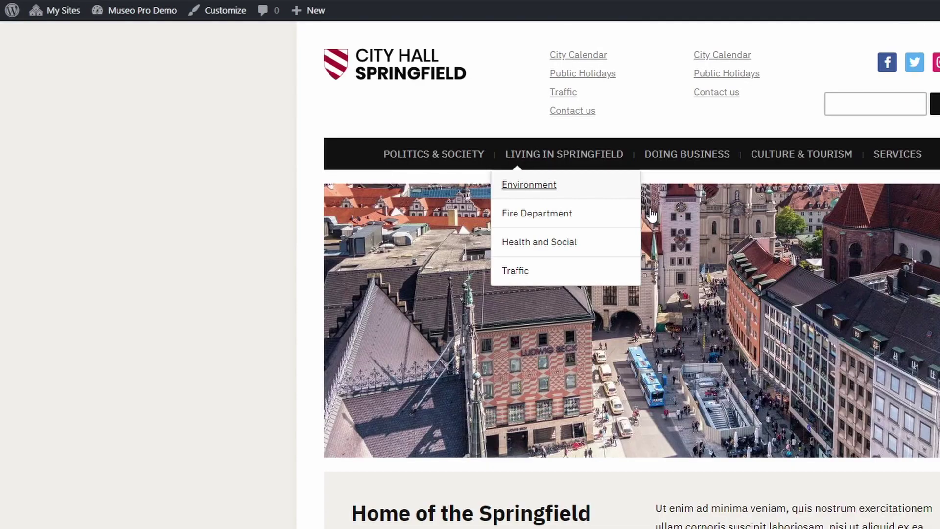
scroll(891, 299, "down", 15)
scroll(712, 298, "down", 3)
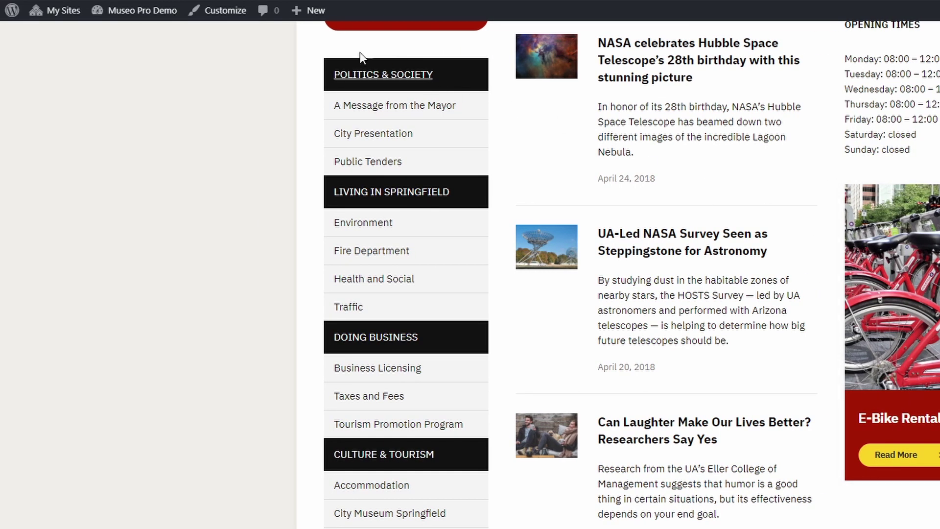
mouse_move(123, 10)
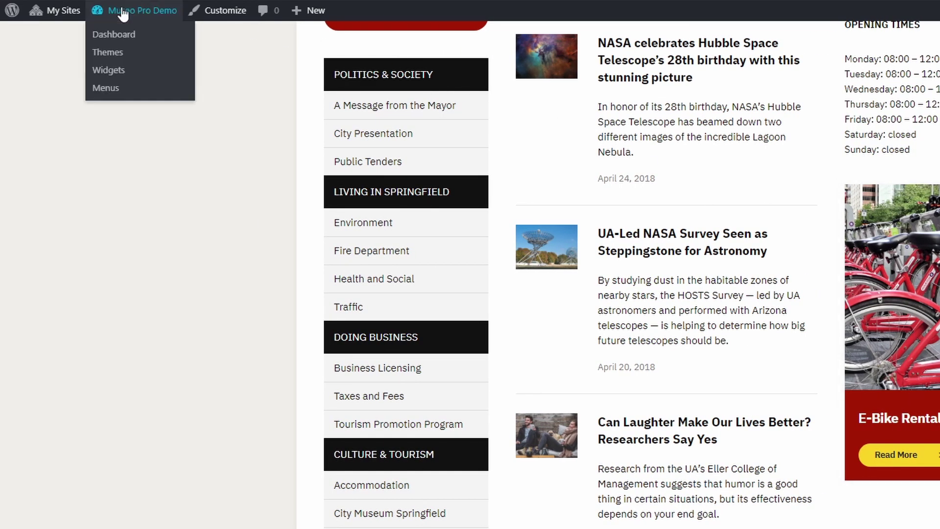
left_click(116, 71)
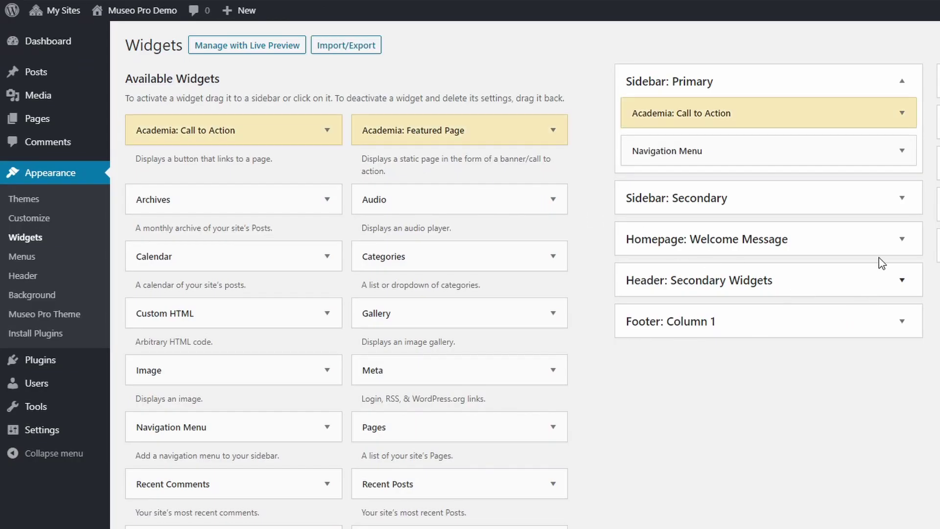
Step: Open the secondary sidebar's Featured Page widget and browse Choose Image without selecting anything
left_click(904, 206)
left_click(902, 267)
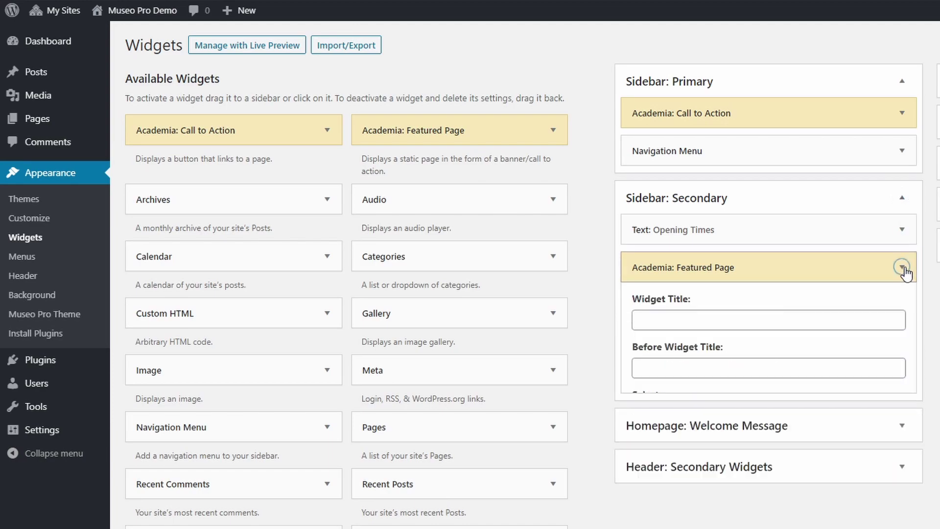
scroll(829, 362, "down", 5)
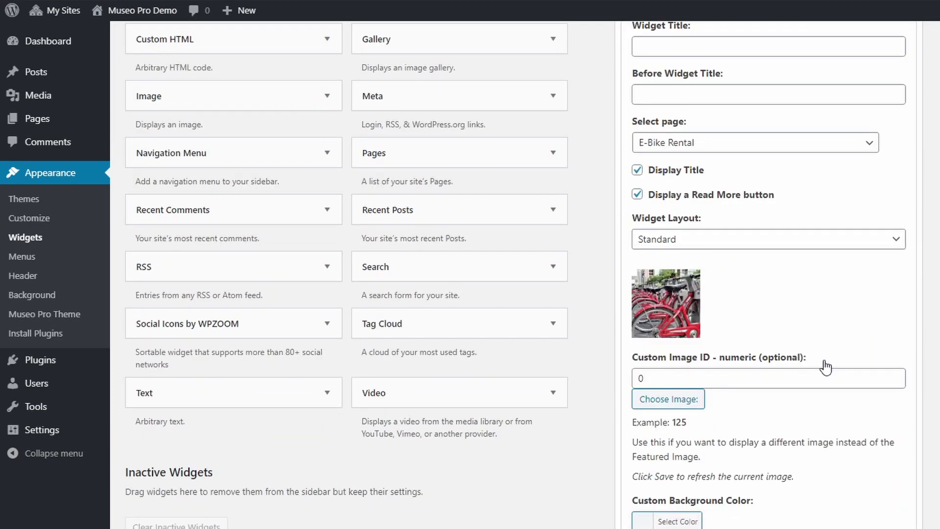
left_click(669, 399)
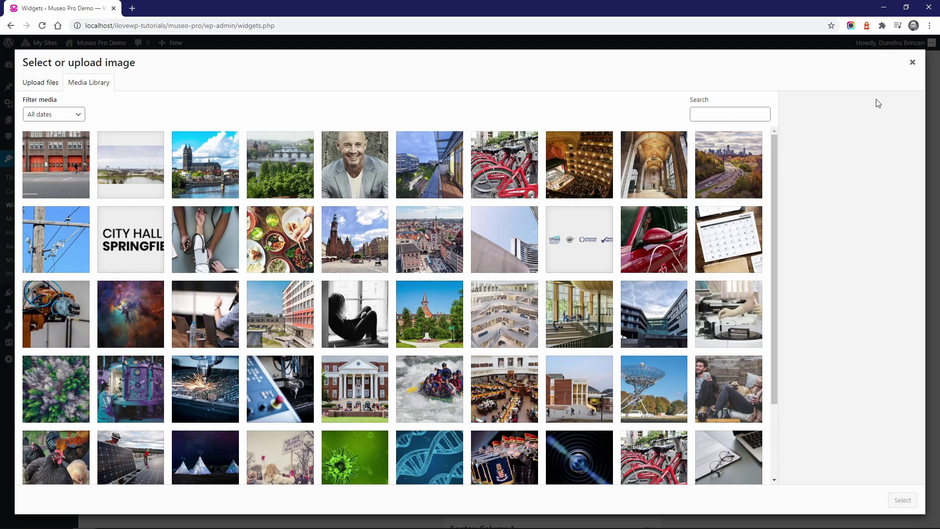
left_click(913, 64)
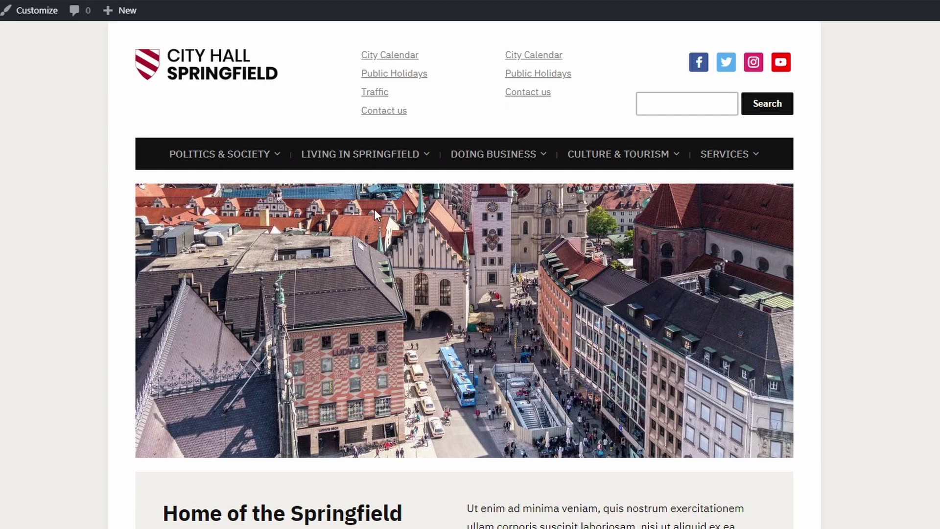
Step: Open the Living in Springfield page and switch to its editor
left_click(374, 158)
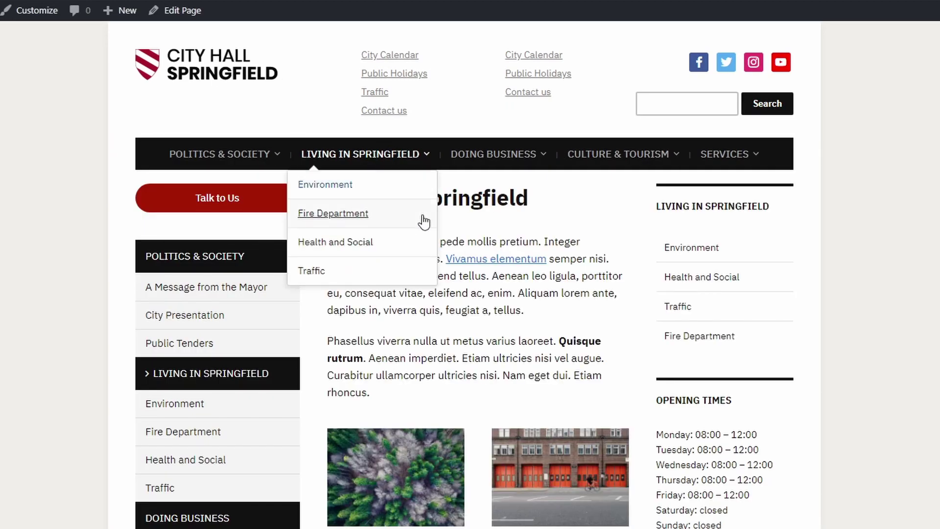
scroll(541, 308, "down", 2)
scroll(540, 308, "up", 2)
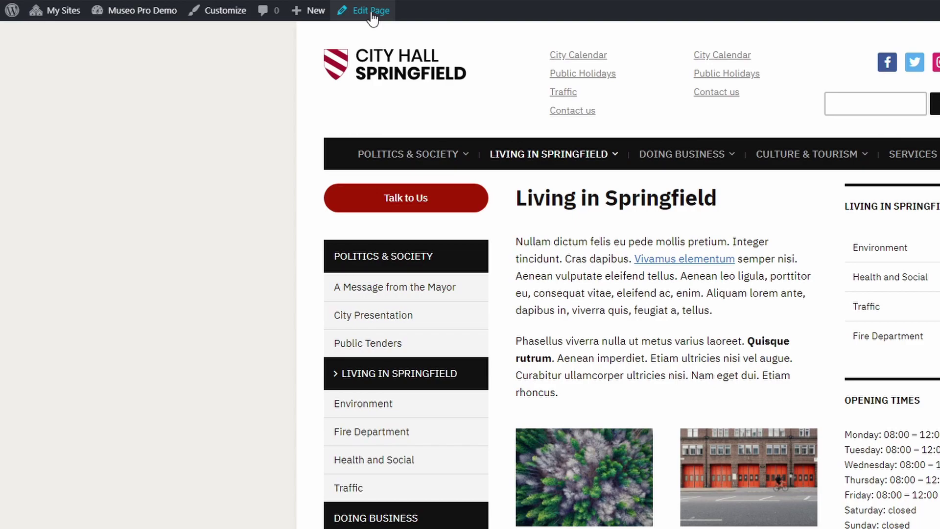
left_click(372, 13)
Step: Set Display Sidebar(s) to Only Primary (left) Sidebar, check Hide Title, and update
left_click(782, 211)
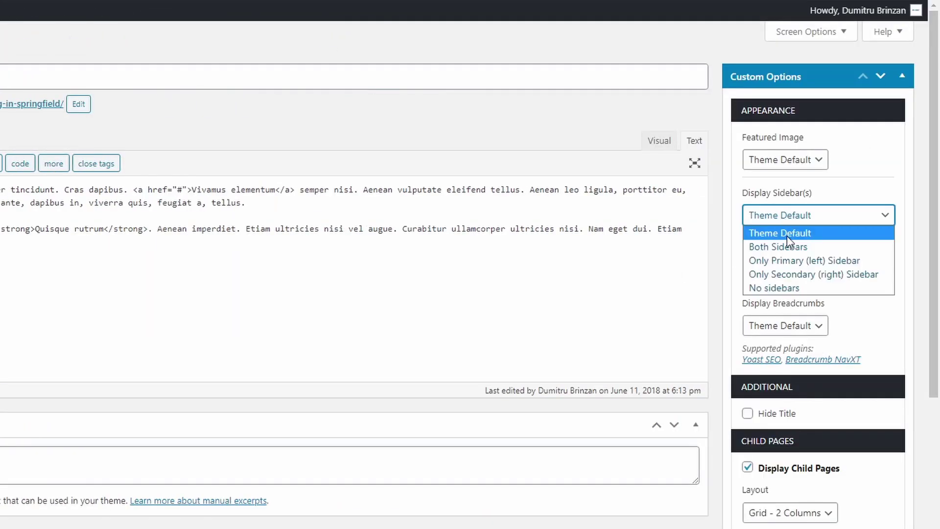
left_click(794, 259)
left_click(778, 416)
scroll(812, 434, "down", 8)
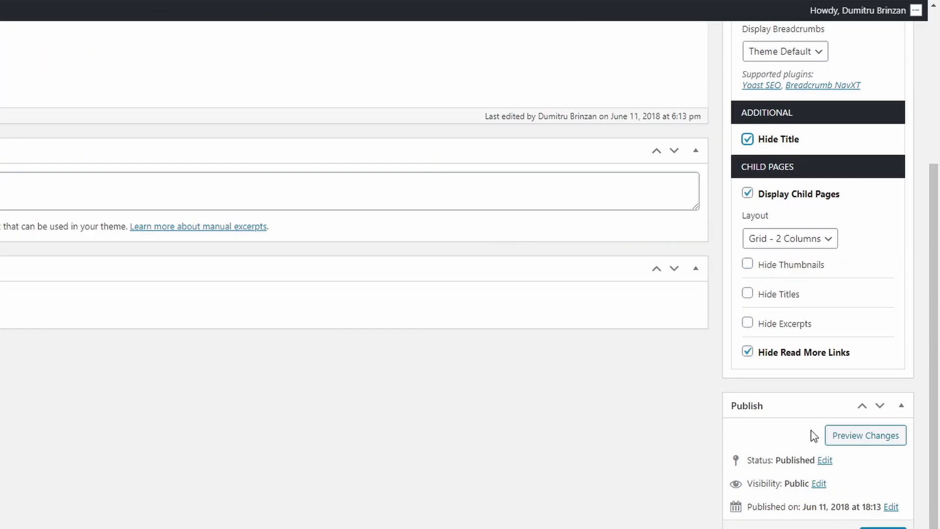
left_click(886, 483)
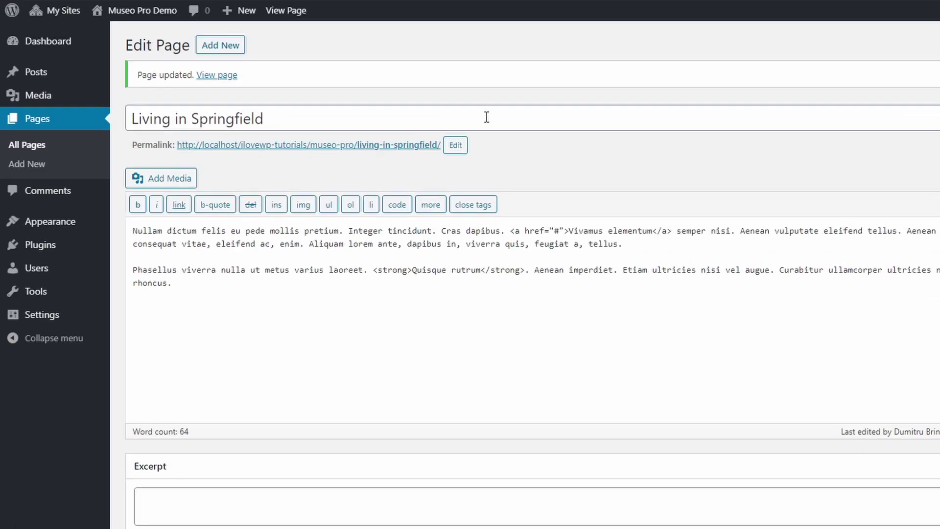
Step: View the live Living in Springfield page, then open Culture & Tourism in the editor
left_click(386, 146)
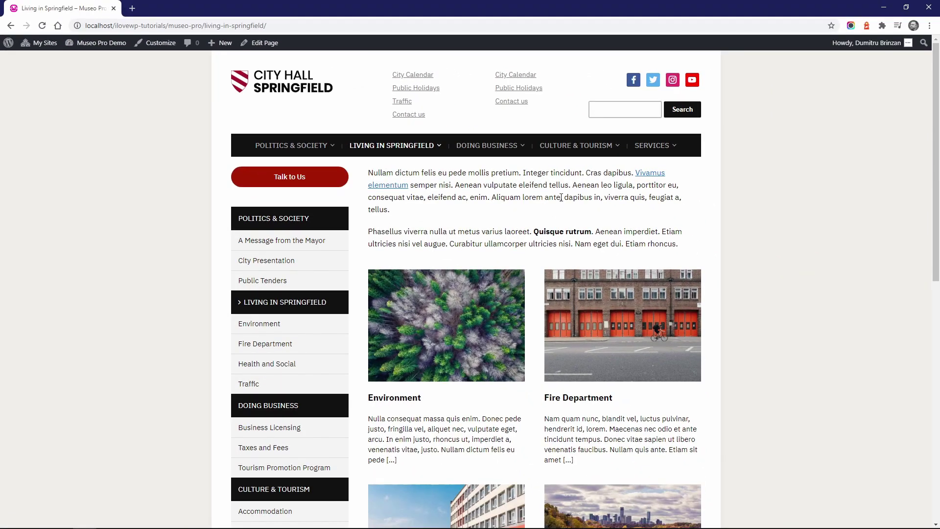
scroll(561, 197, "down", 6)
scroll(560, 203, "up", 6)
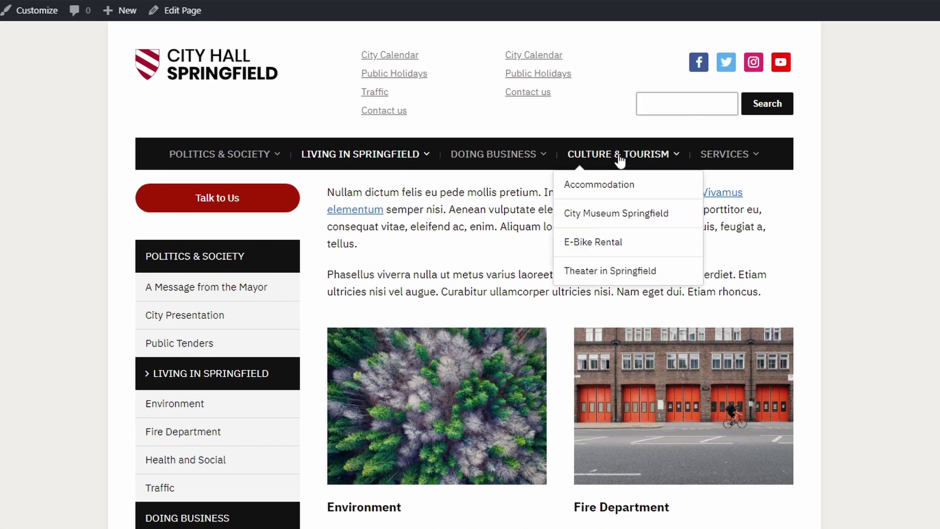
left_click(618, 154)
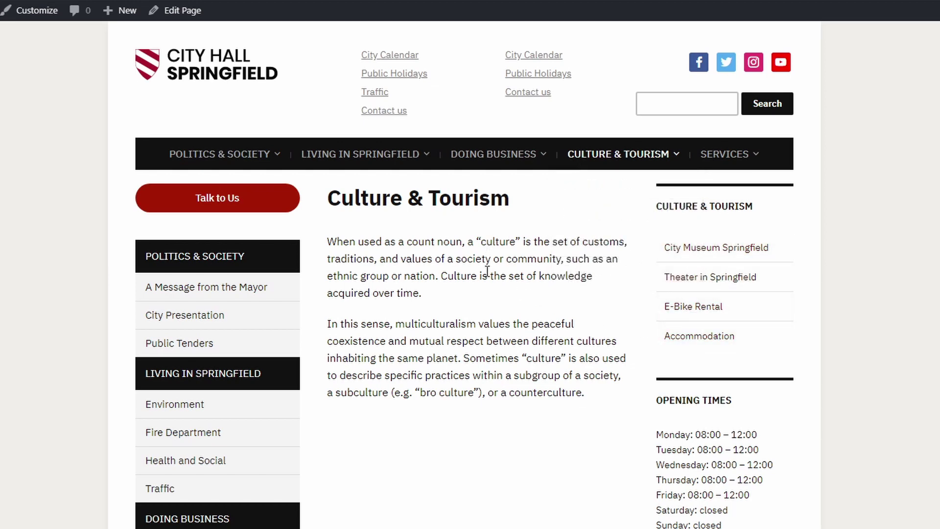
left_click(172, 12)
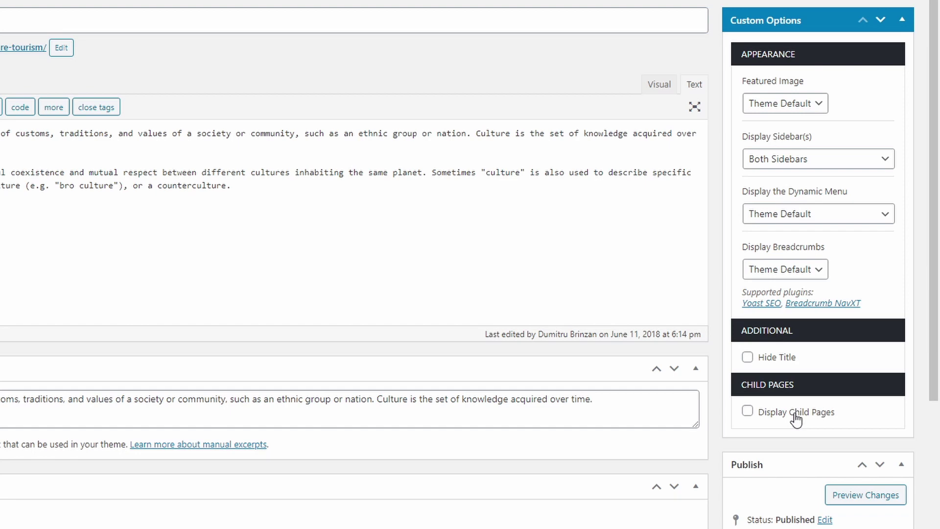
Step: Check Display Child Pages, update, review the child-page list live, and reopen the editor
left_click(796, 416)
scroll(796, 416, "down", 5)
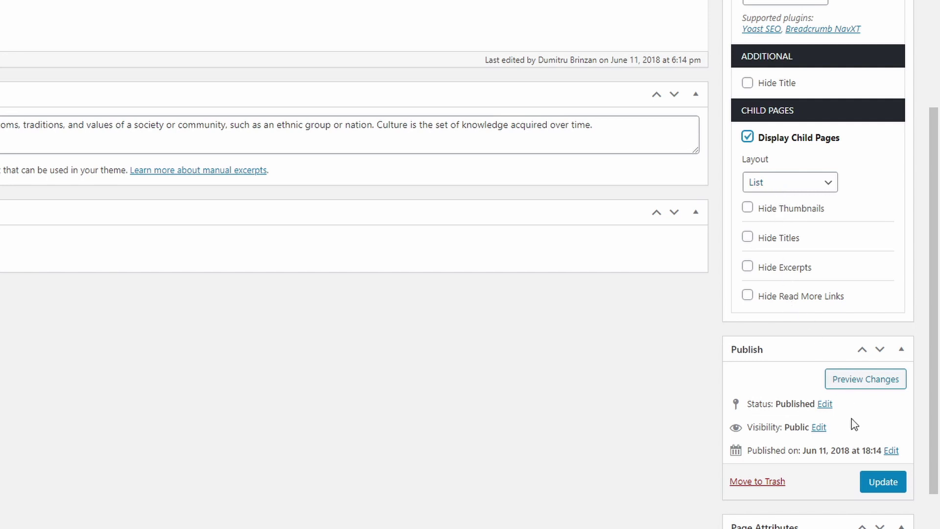
left_click(884, 483)
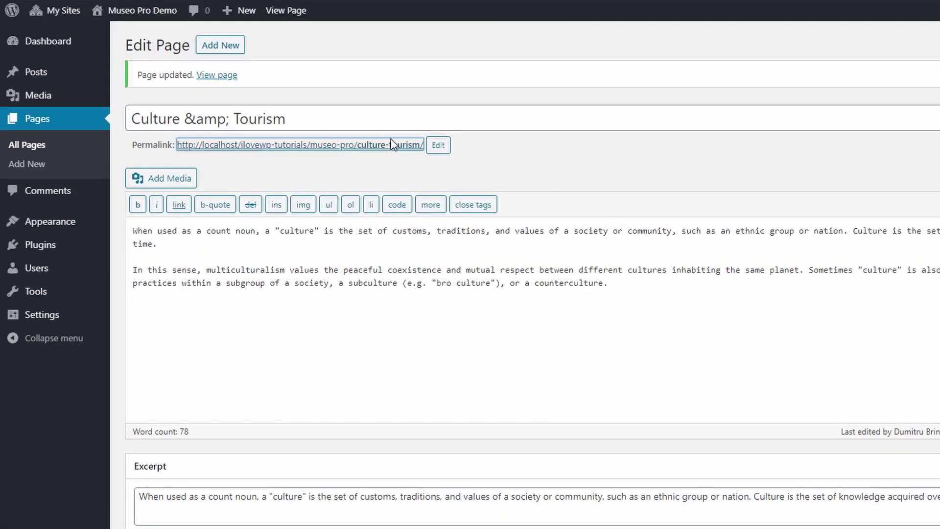
left_click(392, 144)
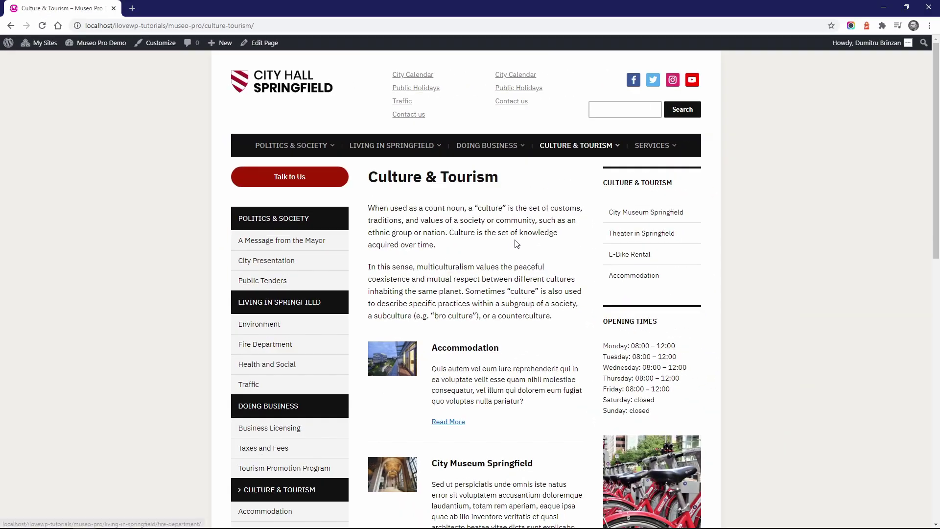
scroll(513, 245, "down", 3)
scroll(513, 246, "down", 5)
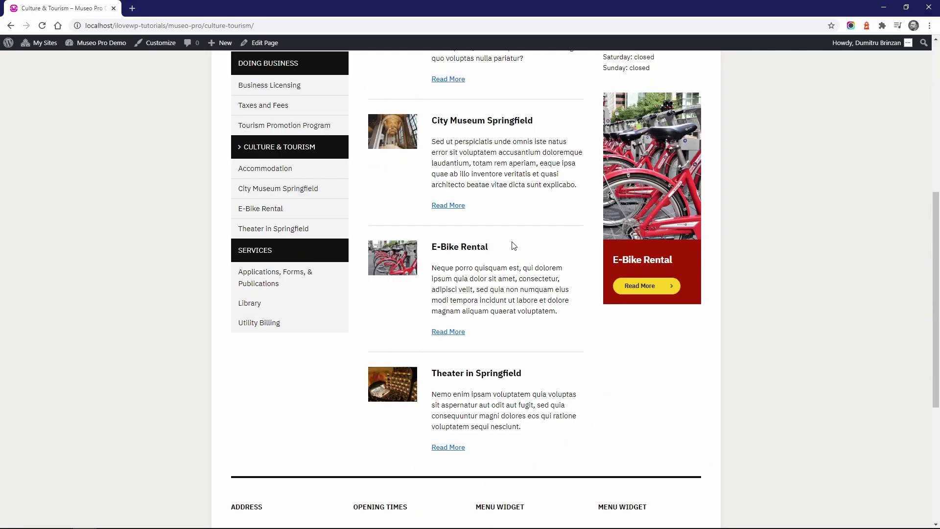
scroll(513, 245, "up", 10)
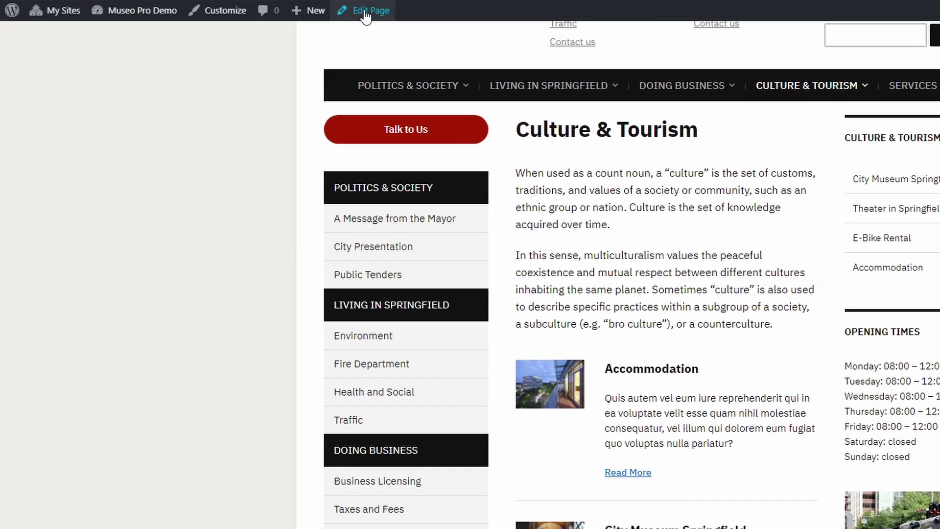
left_click(364, 14)
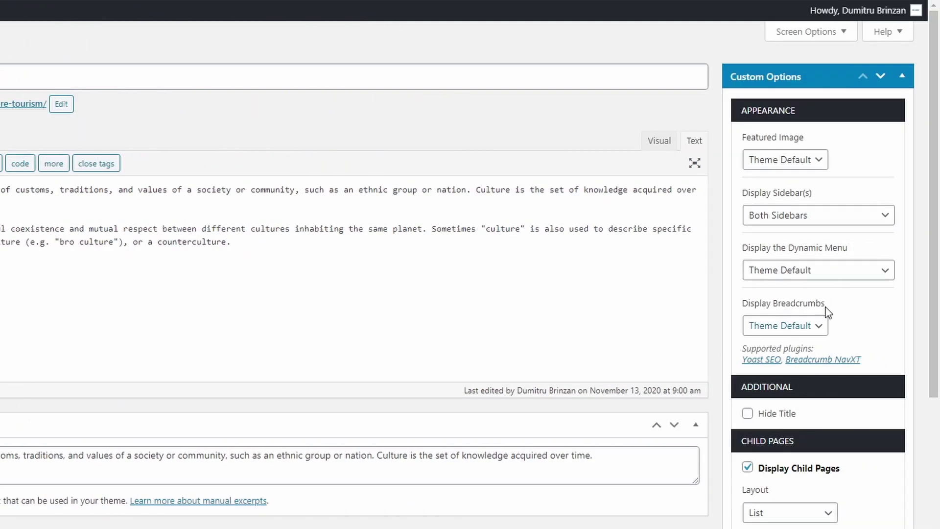
Step: Set the page to show only the left sidebar with a two-column child-page layout, and update it
left_click(802, 216)
left_click(813, 261)
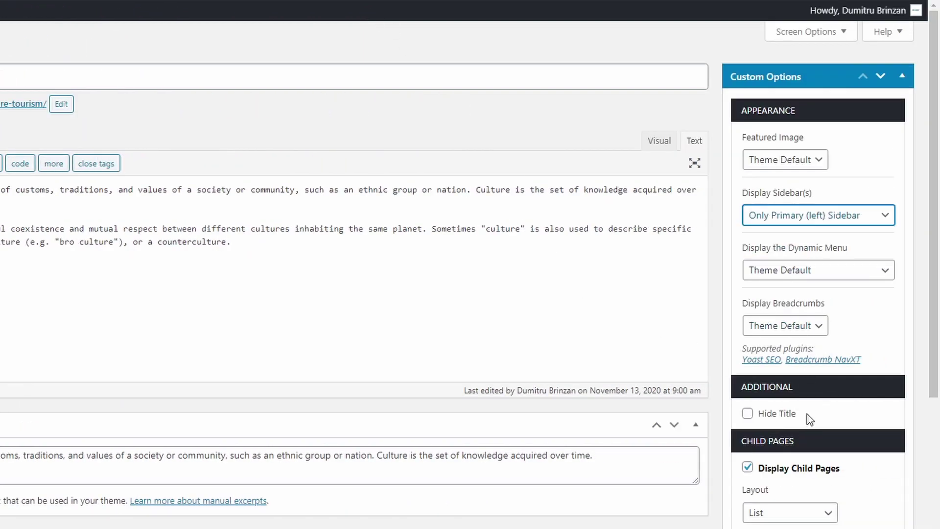
scroll(793, 367, "down", 4)
left_click(781, 313)
left_click(783, 333)
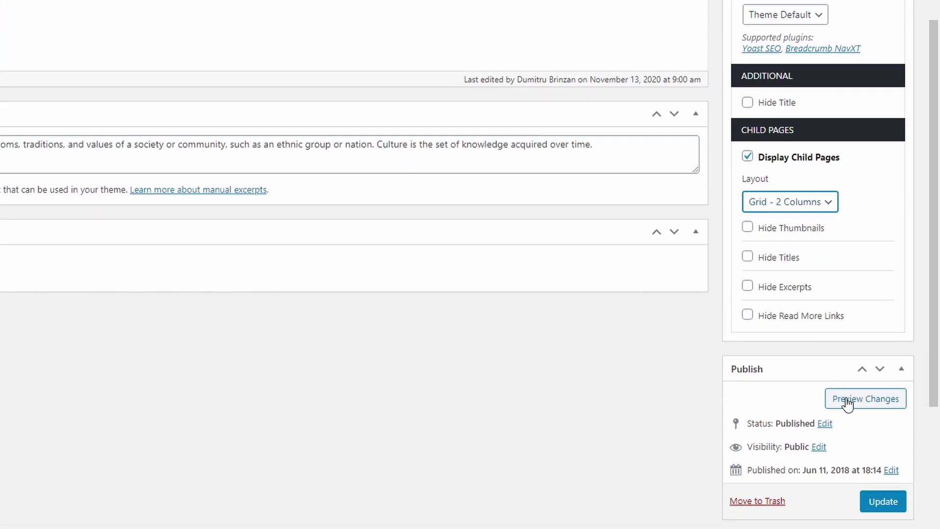
left_click(884, 501)
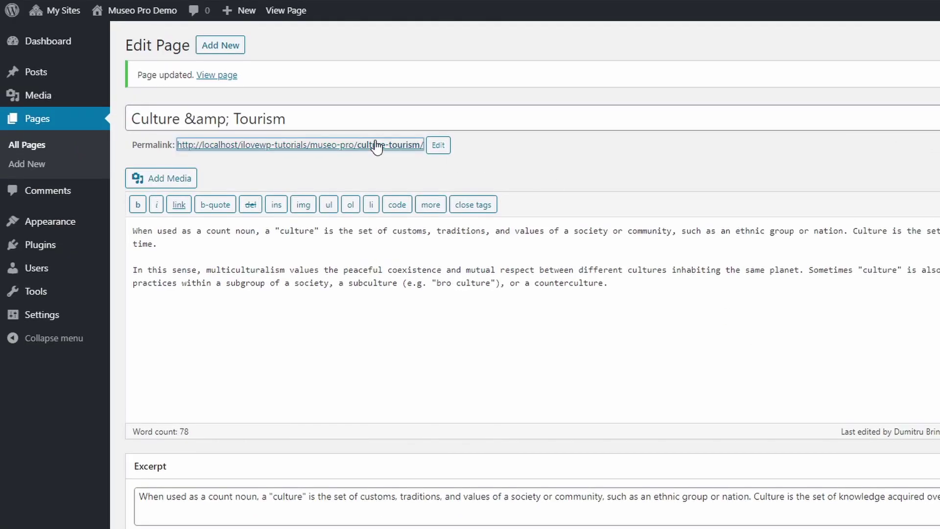
Step: View the live Culture & Tourism page to check the two-column result
left_click(377, 146)
scroll(544, 229, "down", 3)
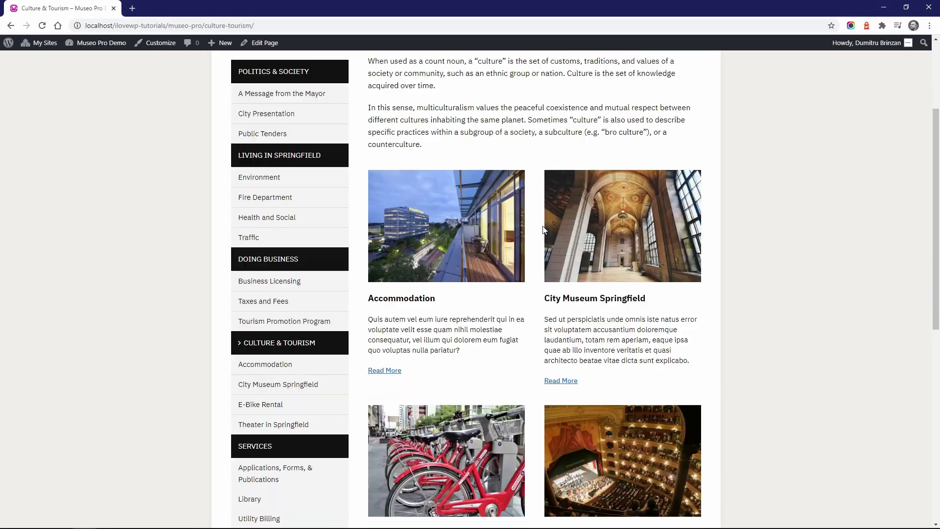
scroll(543, 229, "down", 5)
scroll(544, 229, "up", 7)
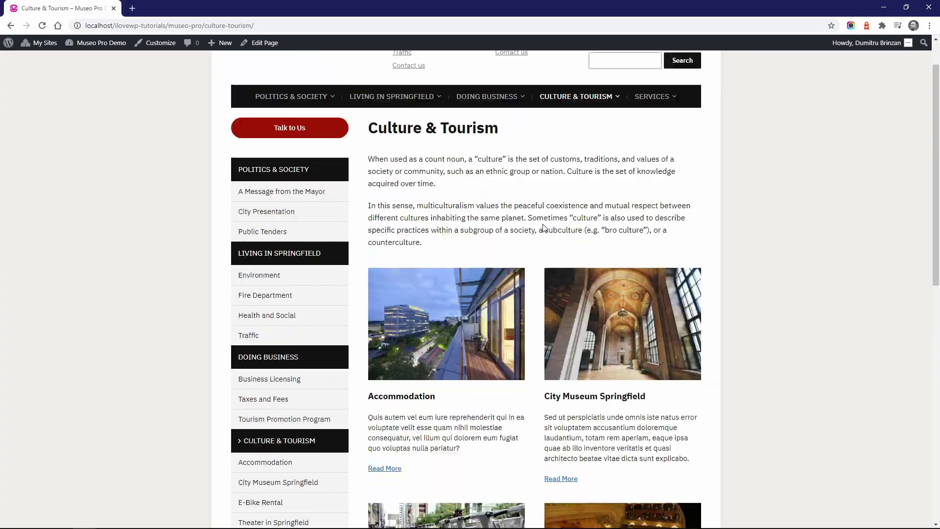
scroll(544, 228, "up", 2)
Step: Change the page to No sidebars and Grid - 4 Columns layout, and update it
left_click(363, 15)
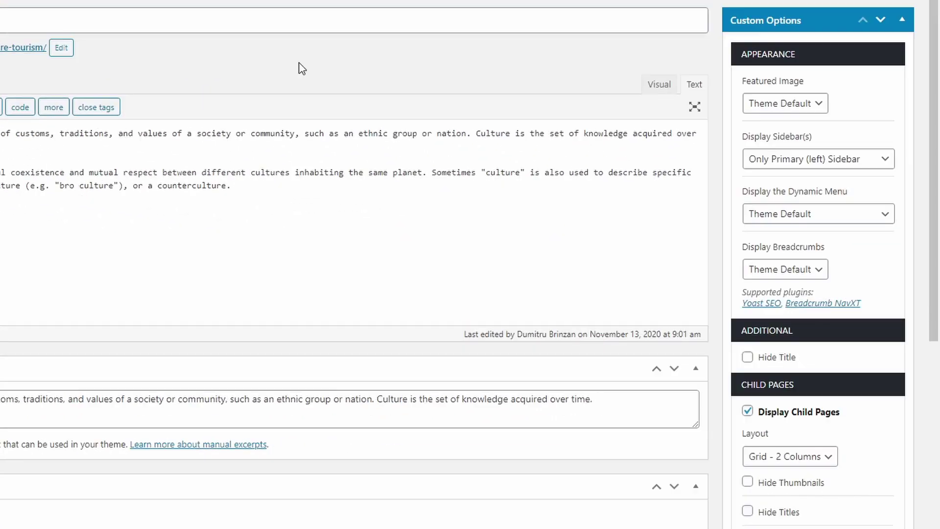
left_click(788, 172)
left_click(771, 229)
scroll(827, 315, "down", 4)
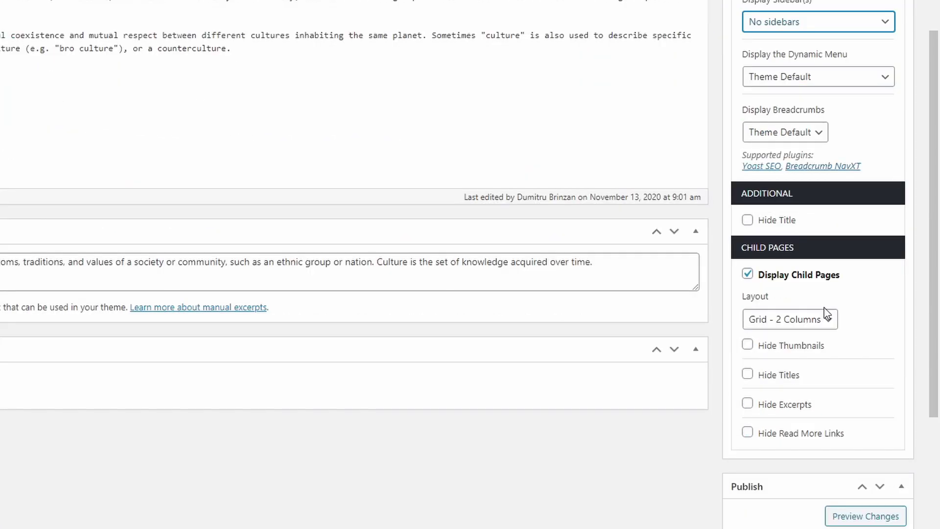
left_click(799, 252)
left_click(785, 310)
scroll(842, 401, "down", 1)
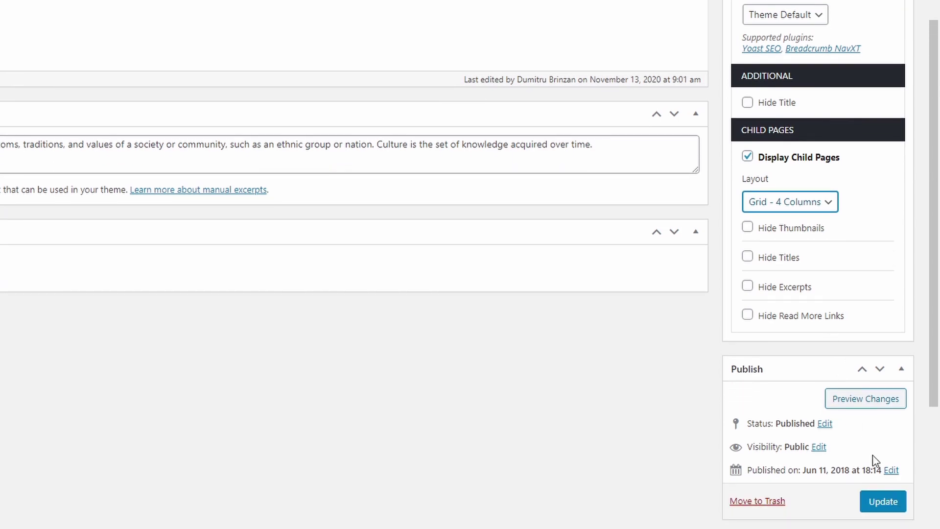
left_click(879, 501)
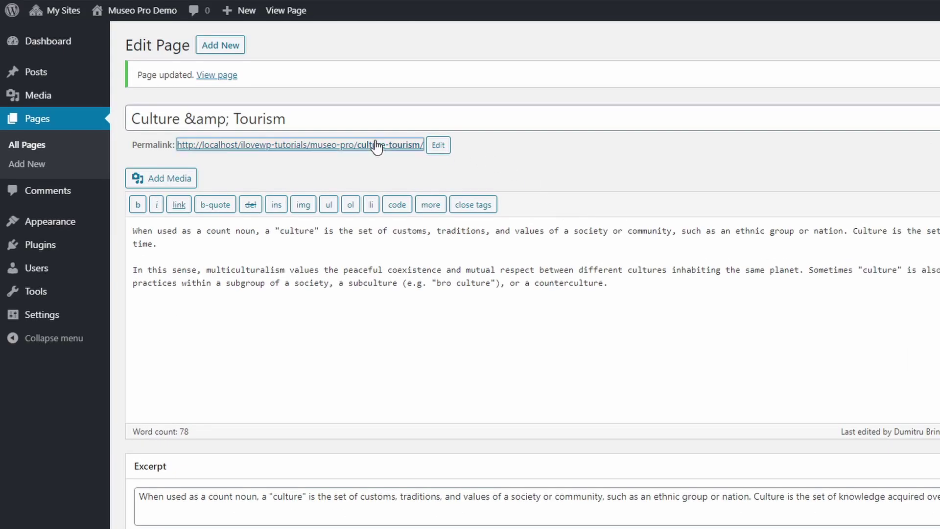
Step: View the live page showing its child pages in four columns without sidebars
left_click(389, 144)
scroll(483, 220, "down", 1)
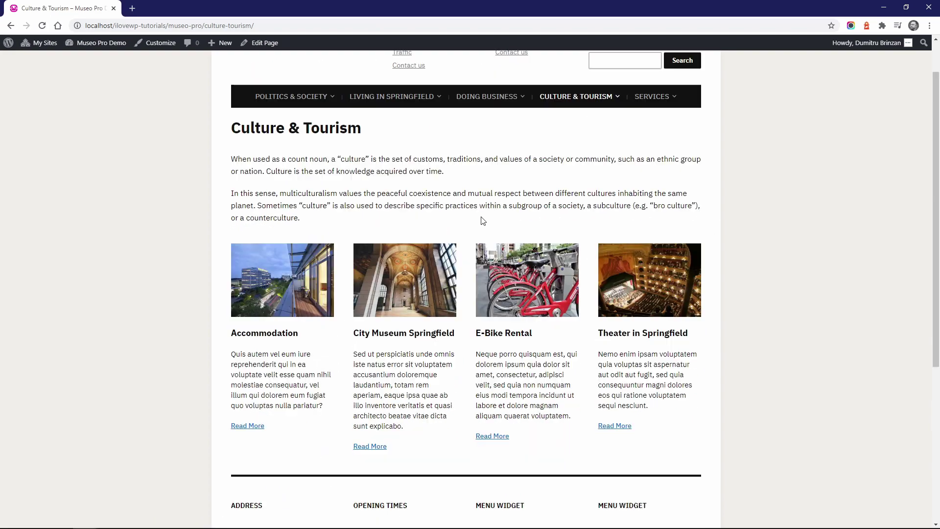
scroll(482, 220, "down", 1)
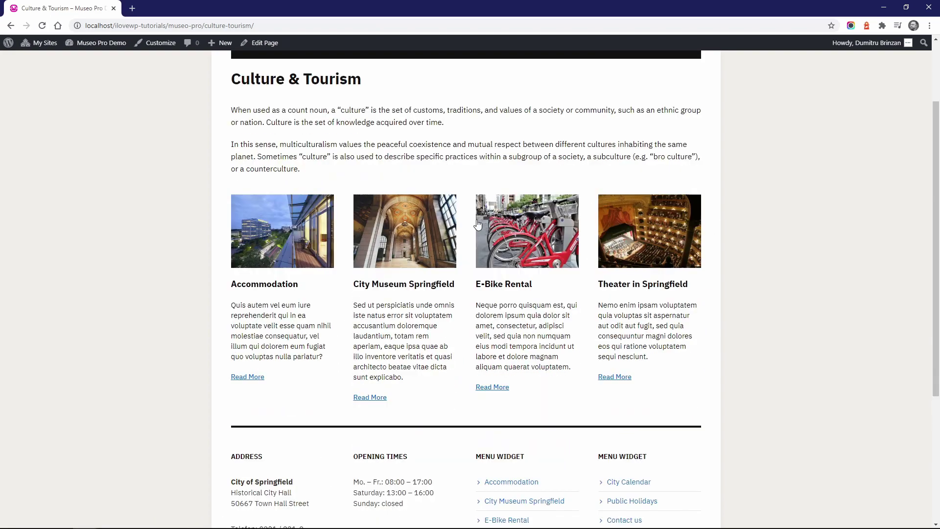
scroll(469, 325, "up", 1)
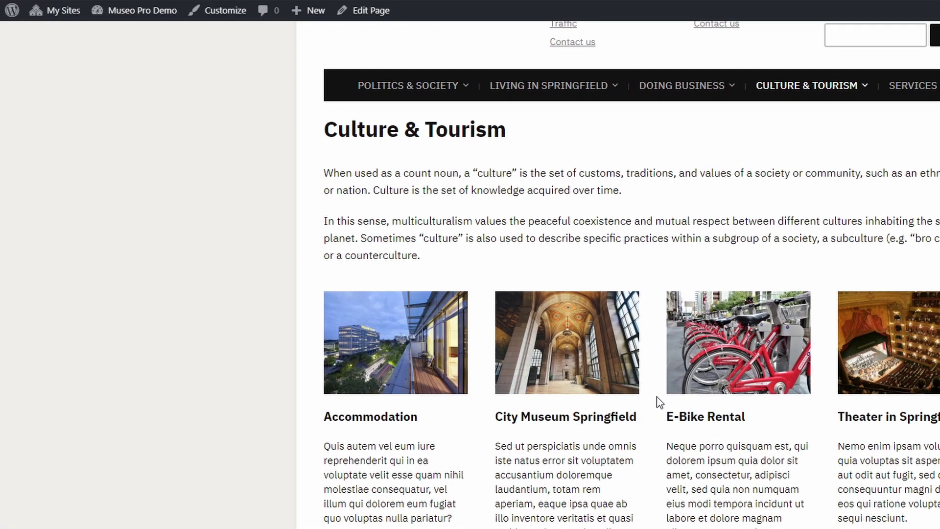
scroll(660, 402, "up", 2)
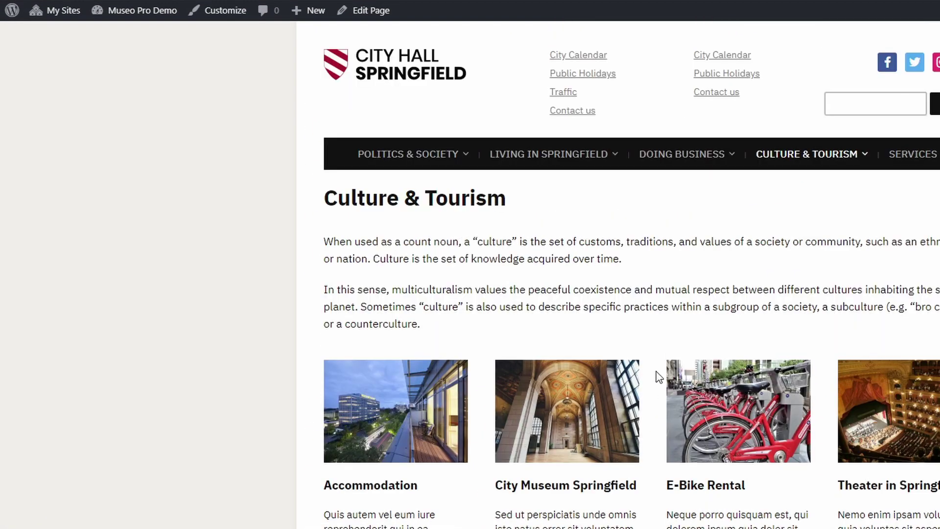
Step: Open the Customizer's body font settings with the Theater in Springfield page in the preview
left_click(386, 66)
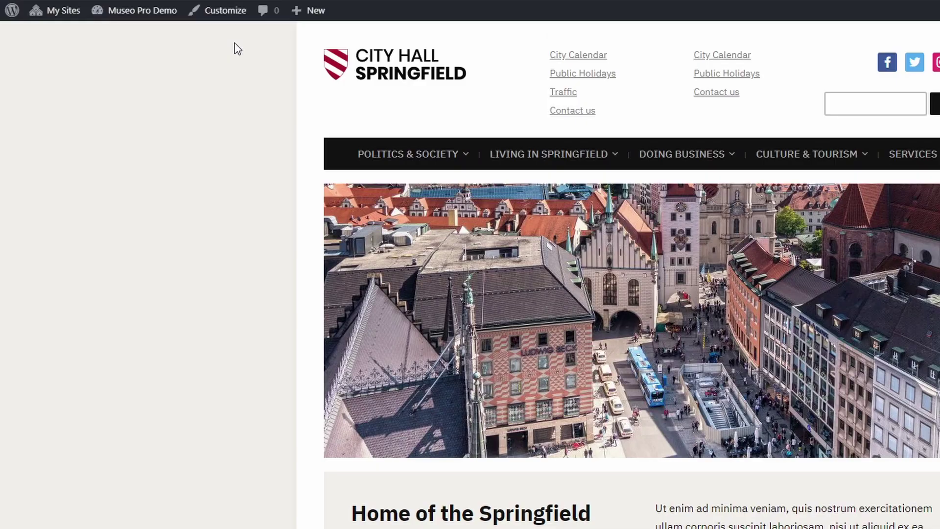
left_click(225, 14)
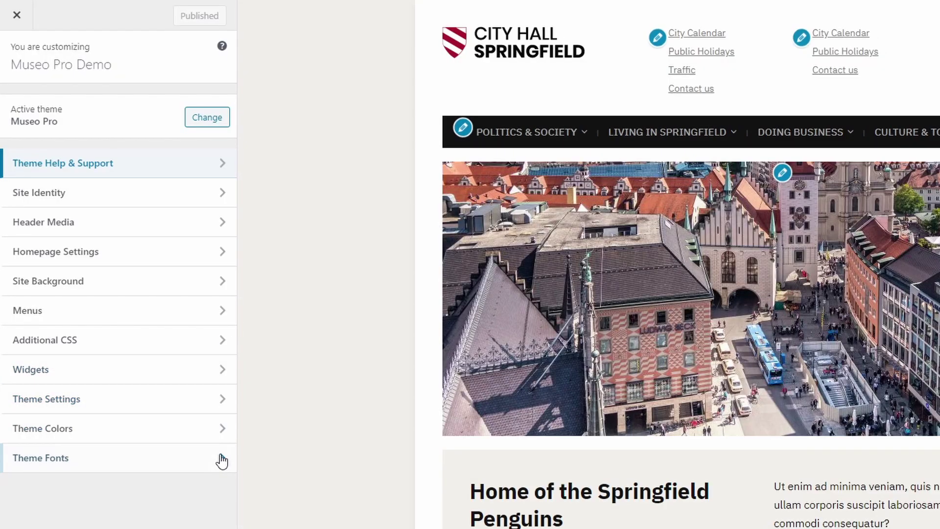
left_click(221, 458)
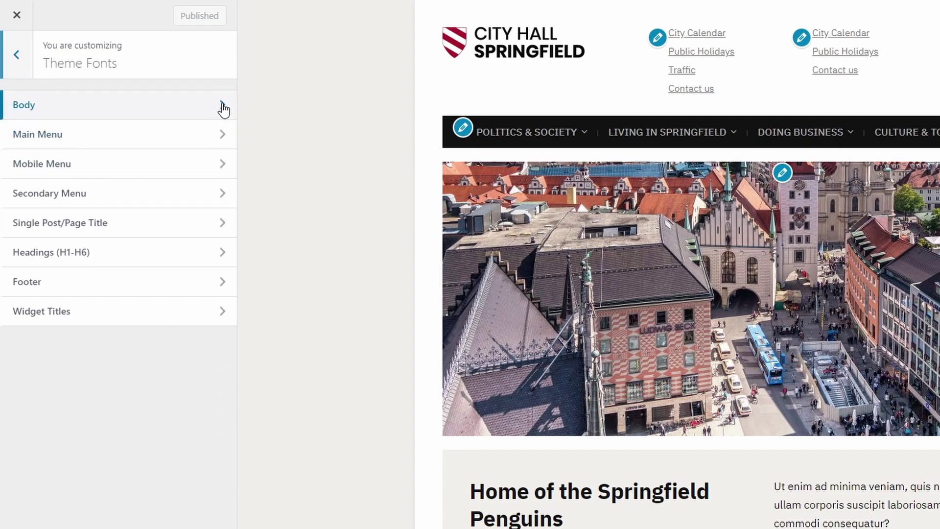
left_click(221, 105)
scroll(588, 309, "down", 8)
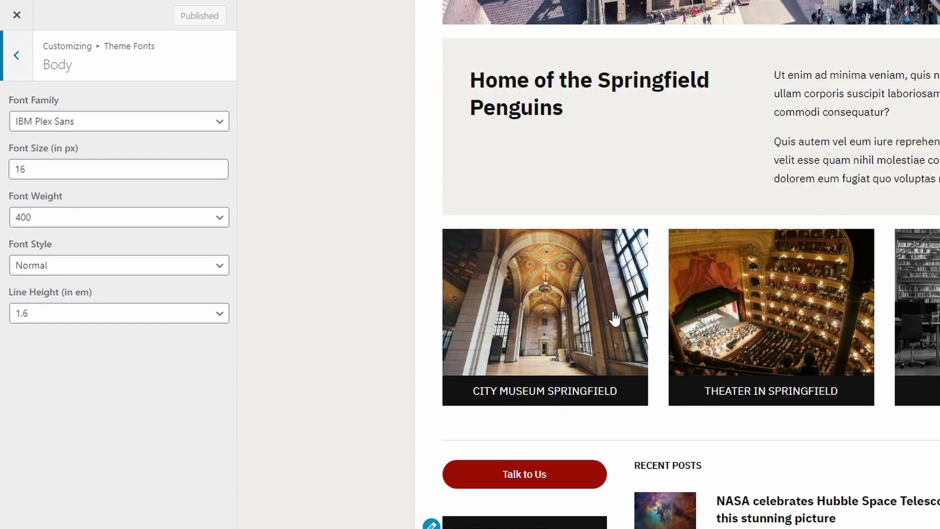
scroll(636, 309, "down", 3)
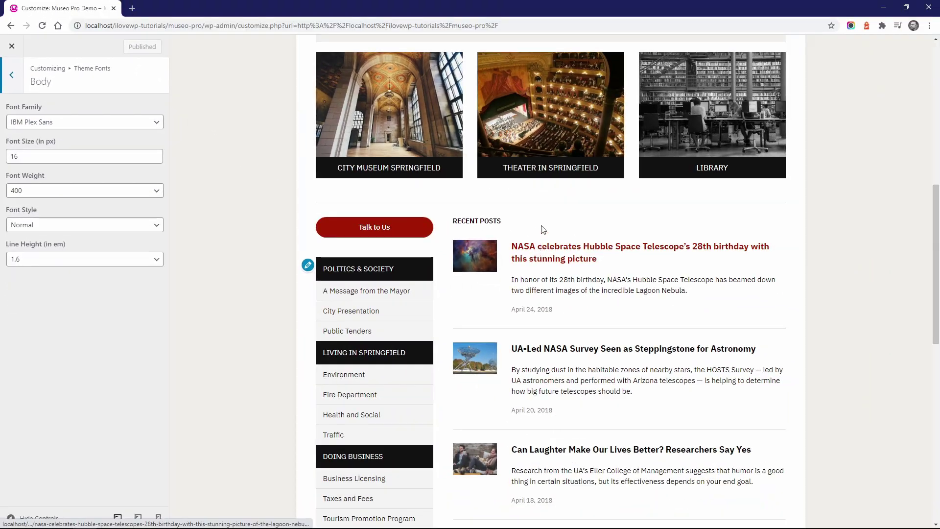
left_click(537, 167)
scroll(490, 177, "down", 5)
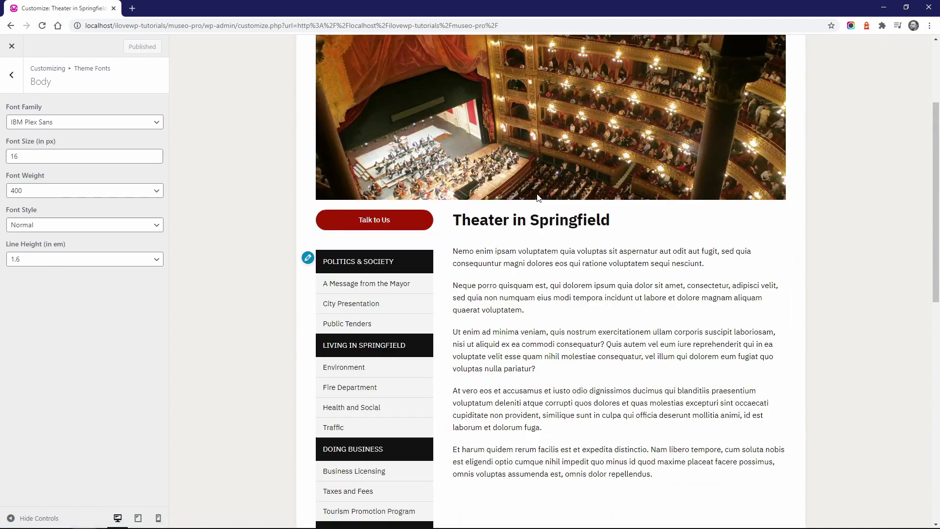
Step: Set the body text font to Noto Serif
left_click(105, 122)
scroll(94, 204, "down", 20)
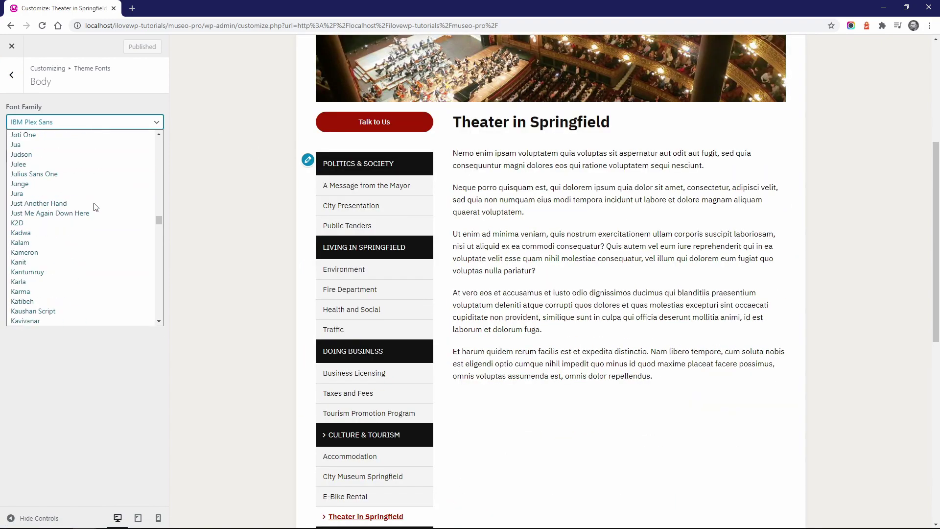
scroll(94, 205, "down", 10)
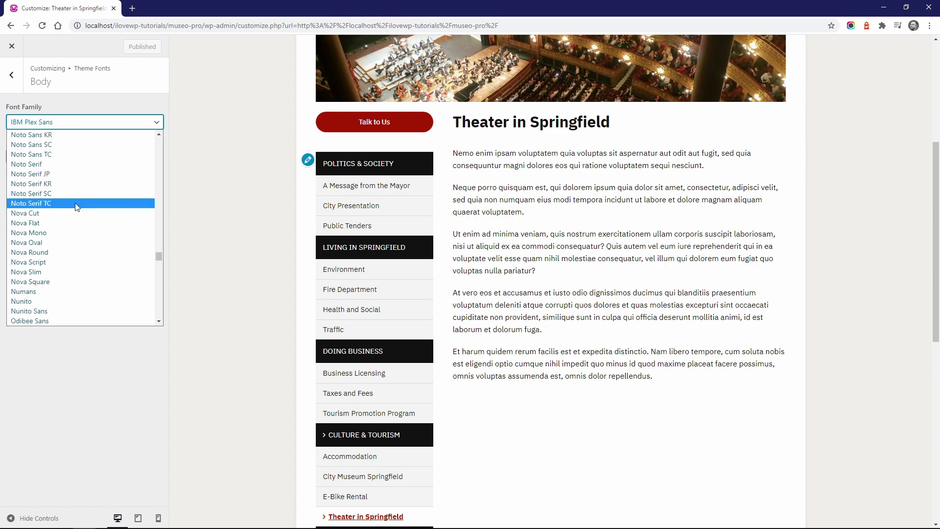
left_click(49, 169)
left_click(11, 74)
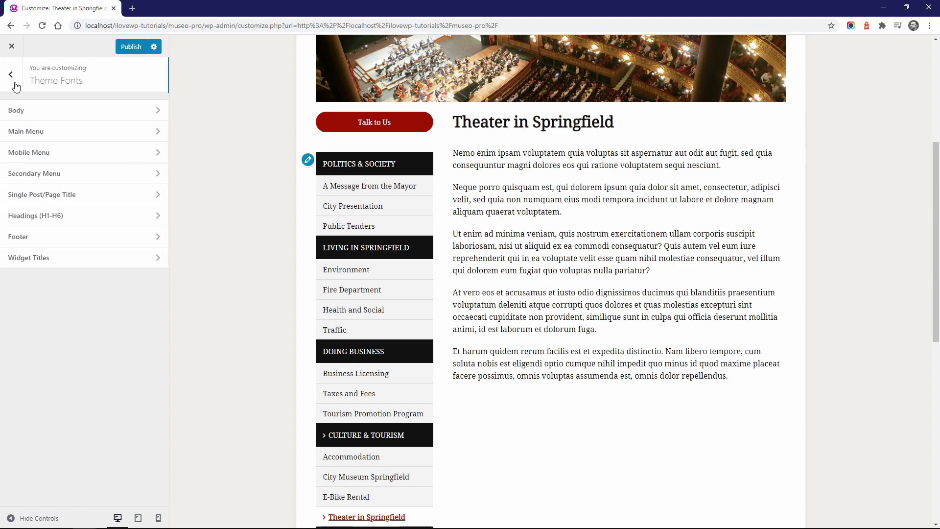
Step: Set the main menu font to Montserrat, size 14 px, weight 700
left_click(36, 135)
scroll(490, 244, "up", 5)
left_click(156, 150)
scroll(107, 232, "down", 15)
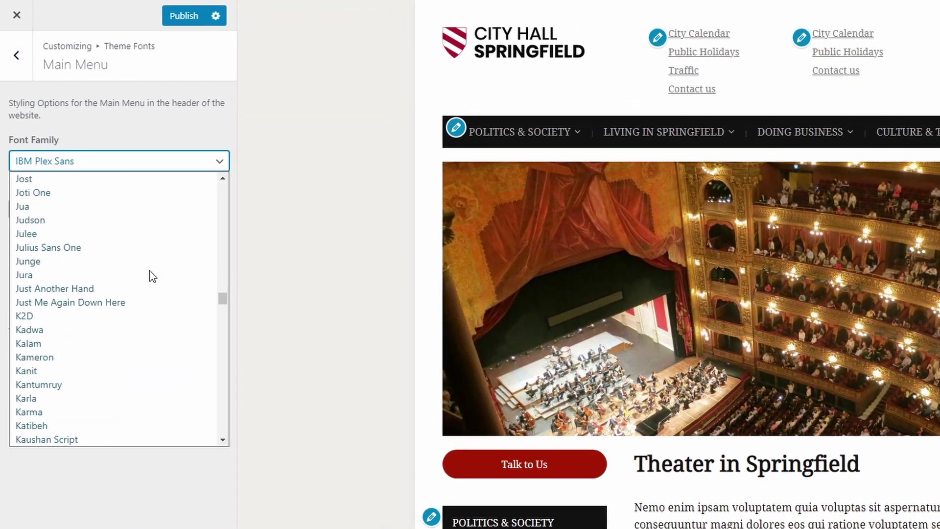
scroll(151, 275, "down", 7)
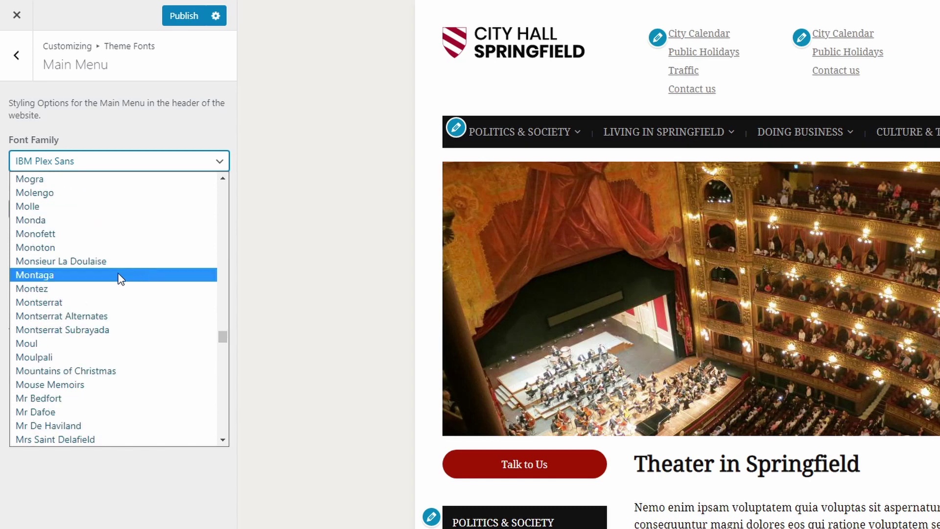
left_click(122, 300)
left_click(219, 212)
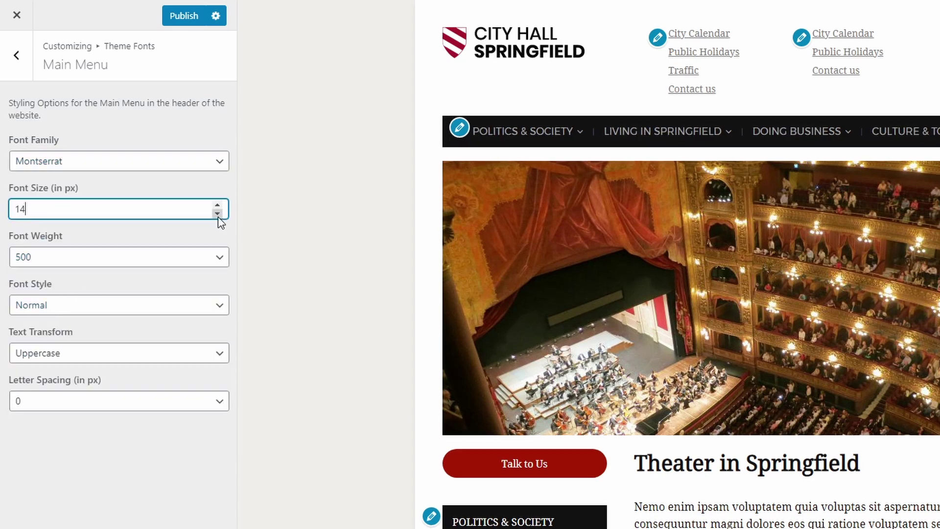
left_click(101, 257)
left_click(57, 343)
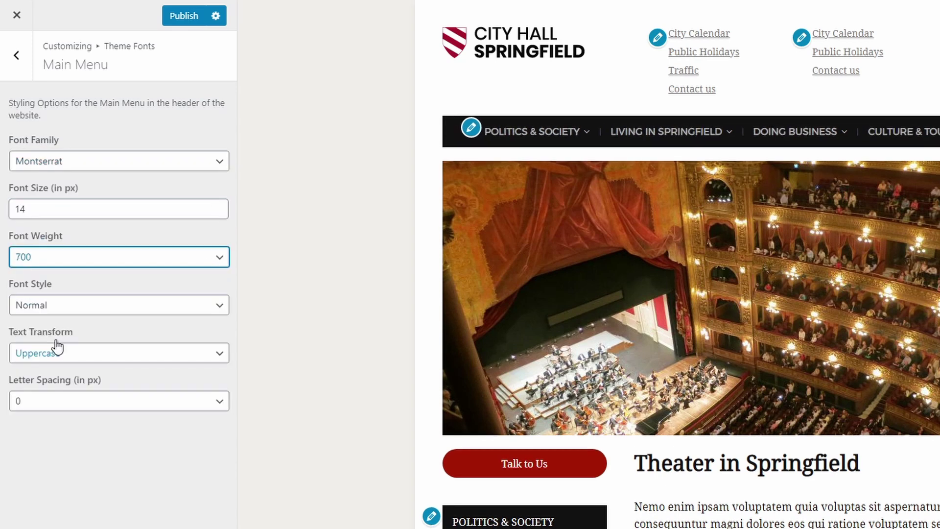
left_click(20, 71)
left_click(19, 66)
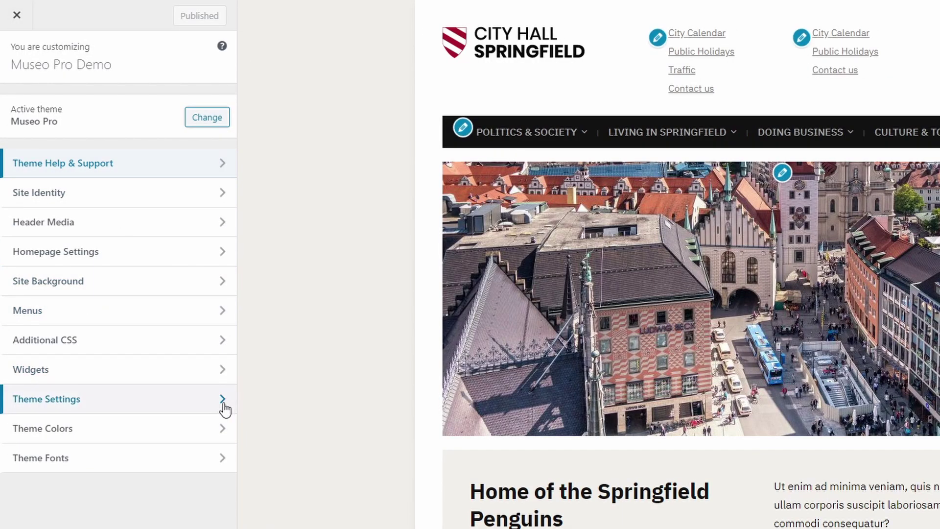
Step: Set Display the Dynamic Menu to In the Secondary (right) Sidebar, publish, and exit the Customizer
left_click(223, 400)
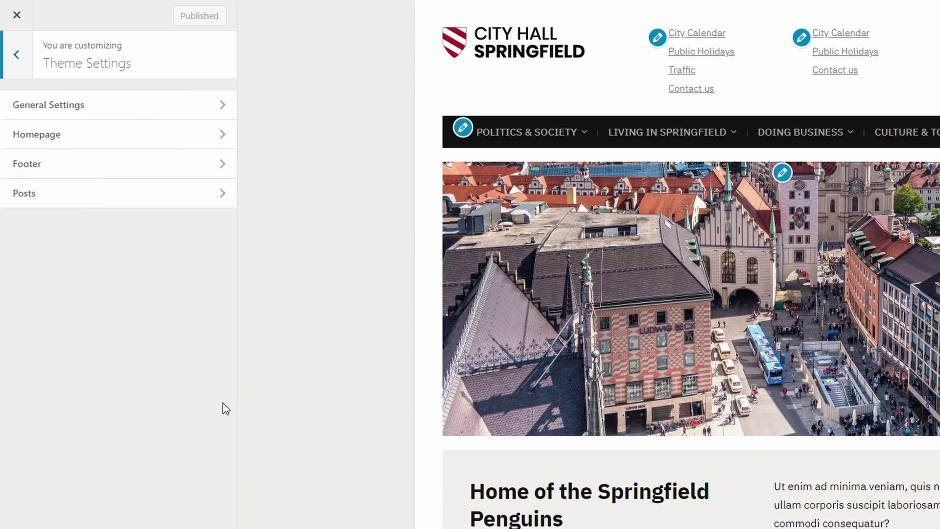
left_click(227, 104)
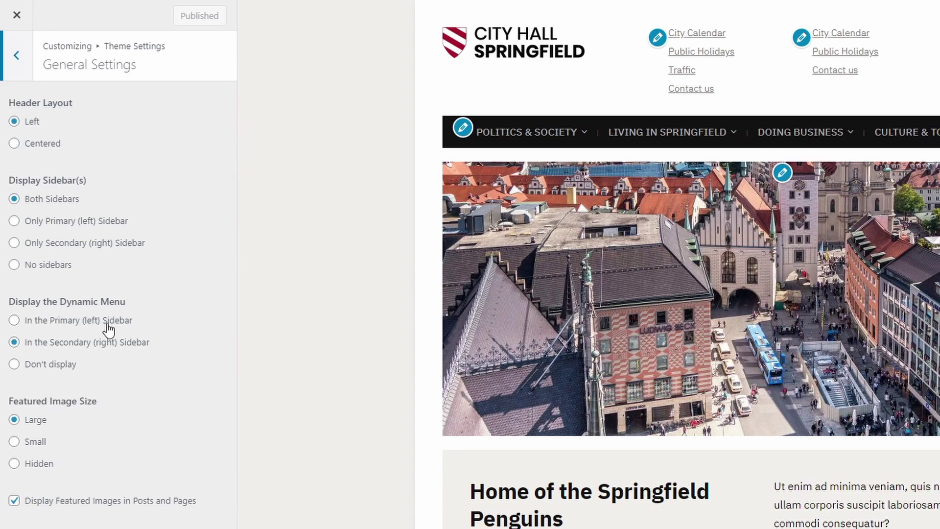
scroll(737, 323, "down", 7)
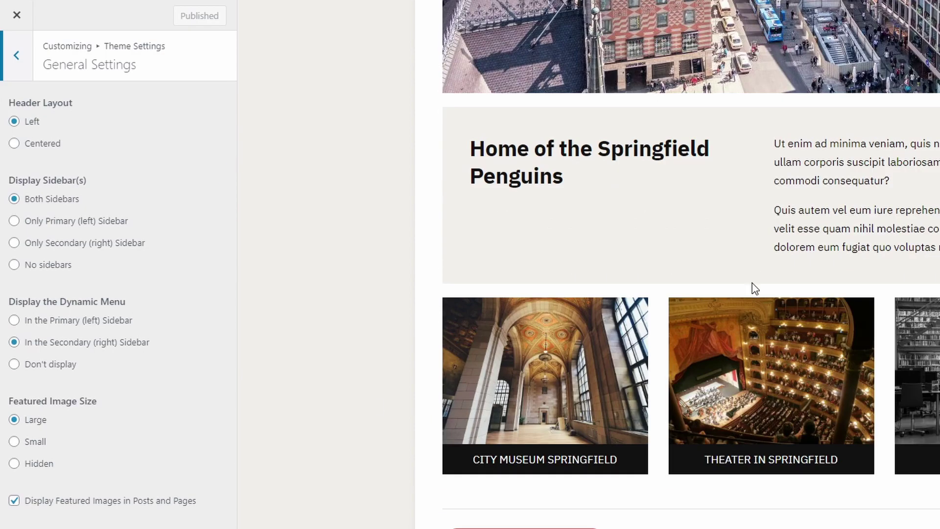
left_click(748, 463)
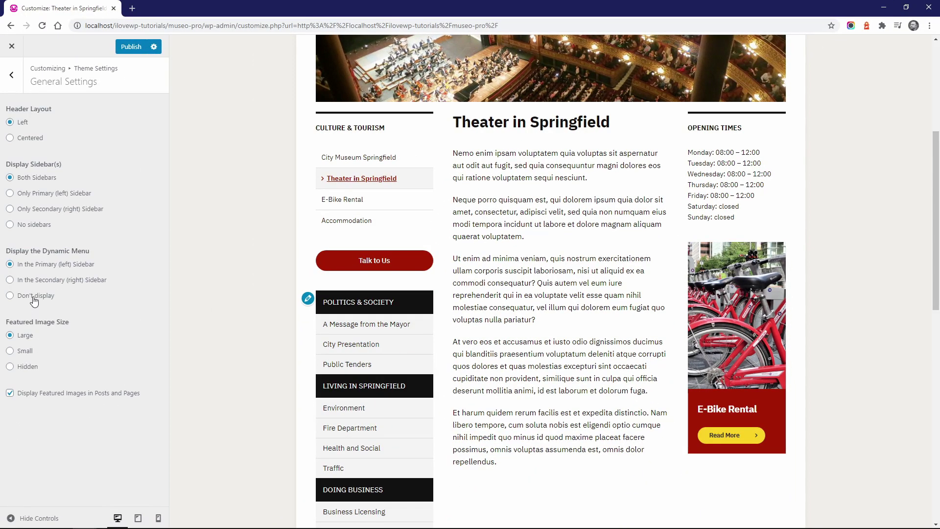
left_click(34, 296)
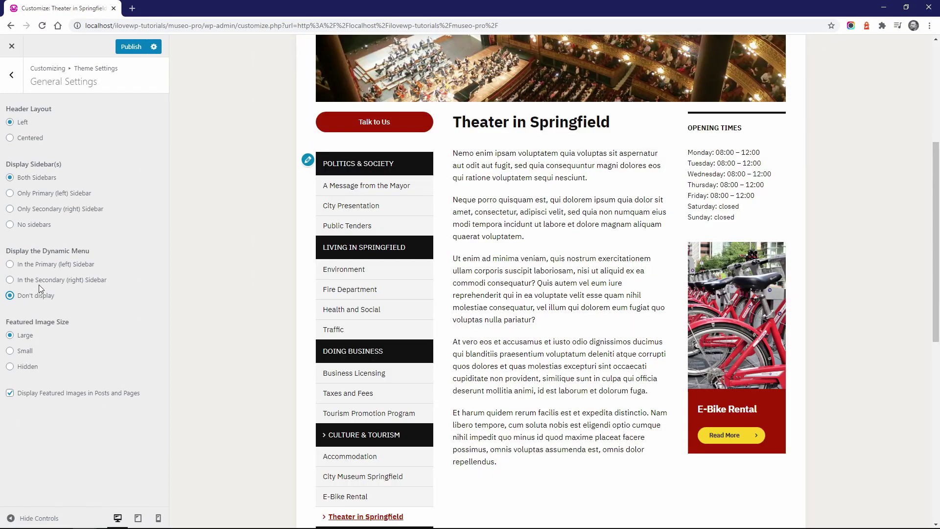
left_click(42, 282)
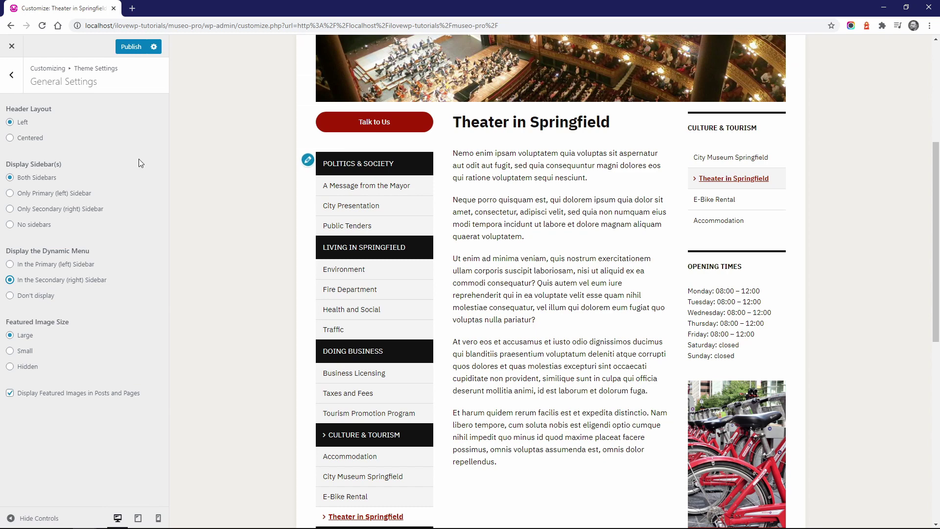
left_click(130, 47)
left_click(12, 47)
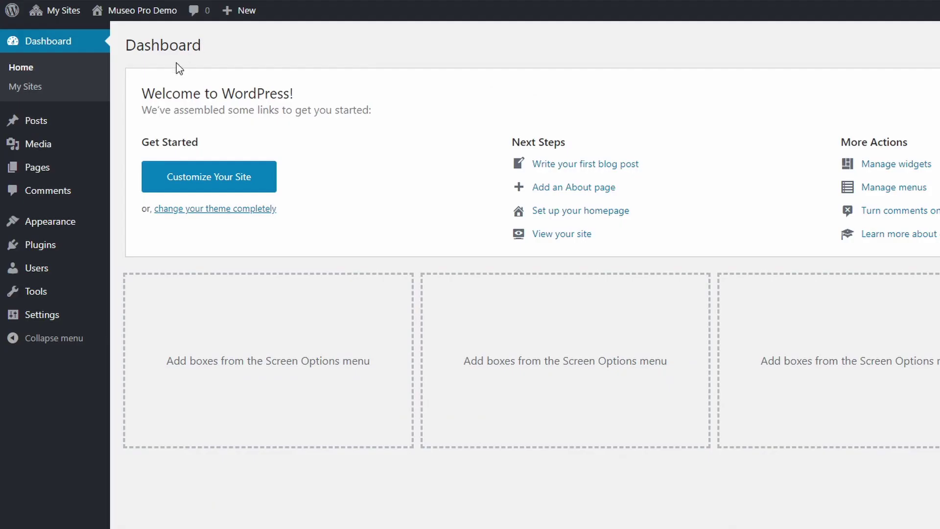
Step: Open Appearance > Import Demo Content and browse the Church, City Hall and Museum demo cards
mouse_move(87, 226)
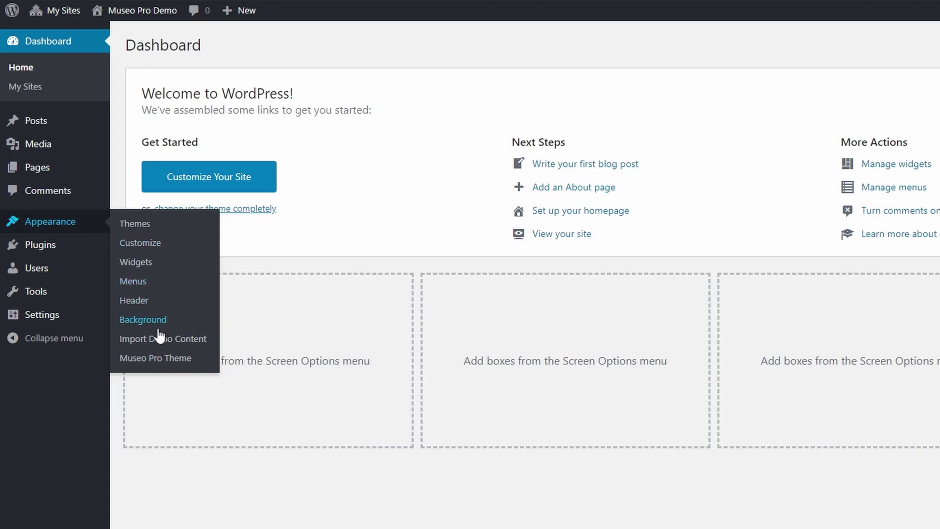
left_click(159, 343)
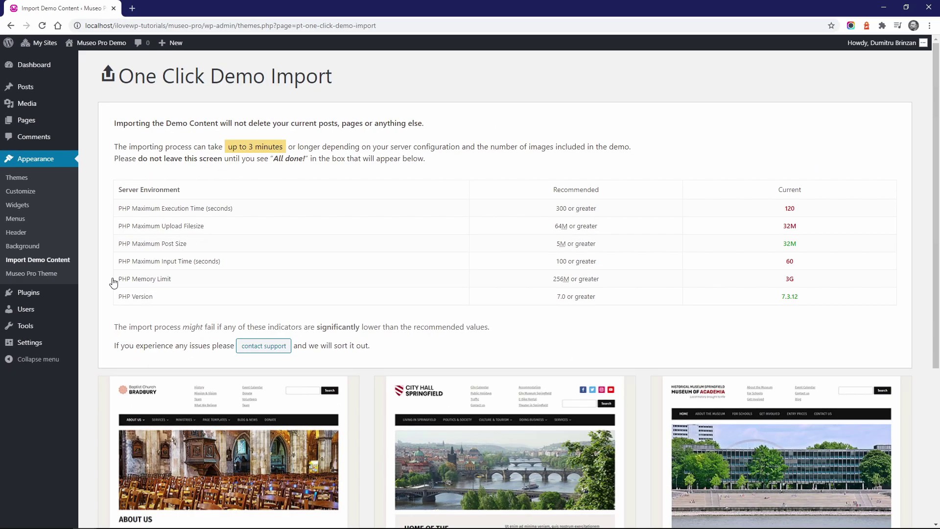
scroll(382, 214, "down", 5)
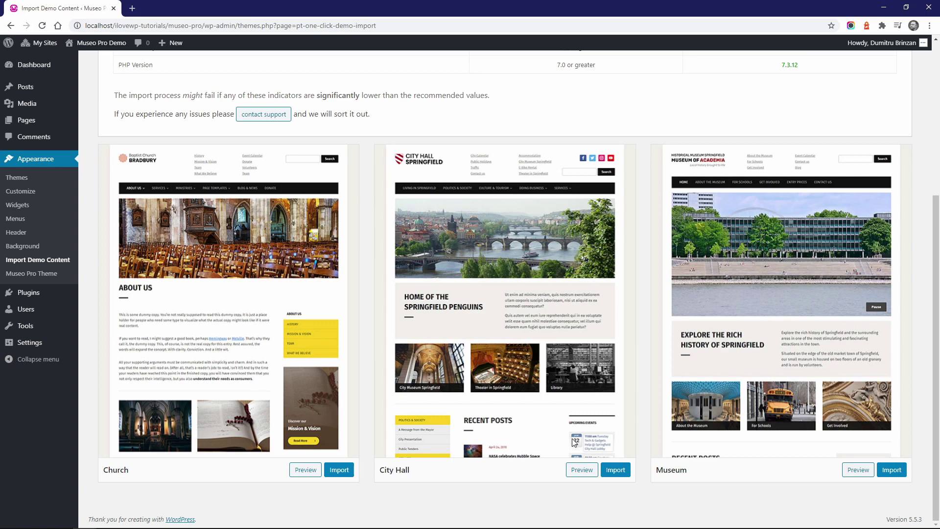
scroll(351, 304, "up", 5)
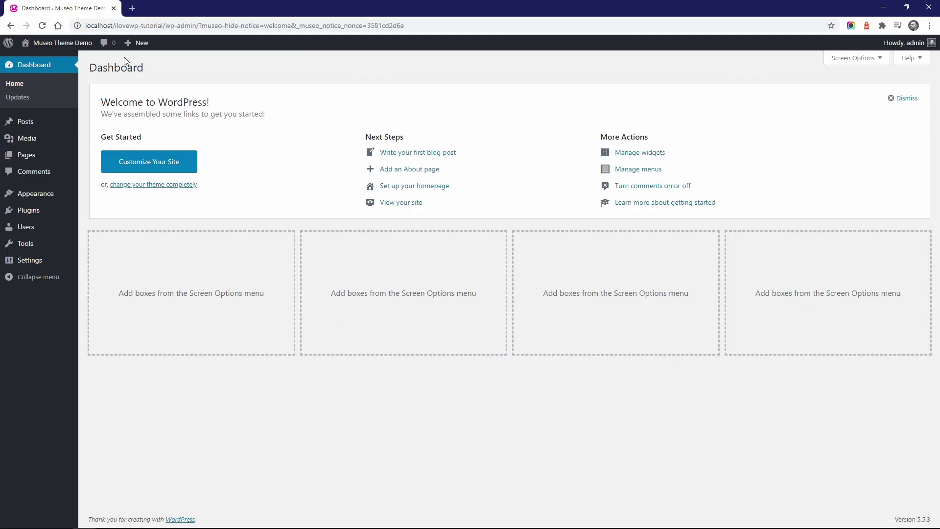
Step: Open the Museo Lite Theme page from the Appearance menu
mouse_move(54, 202)
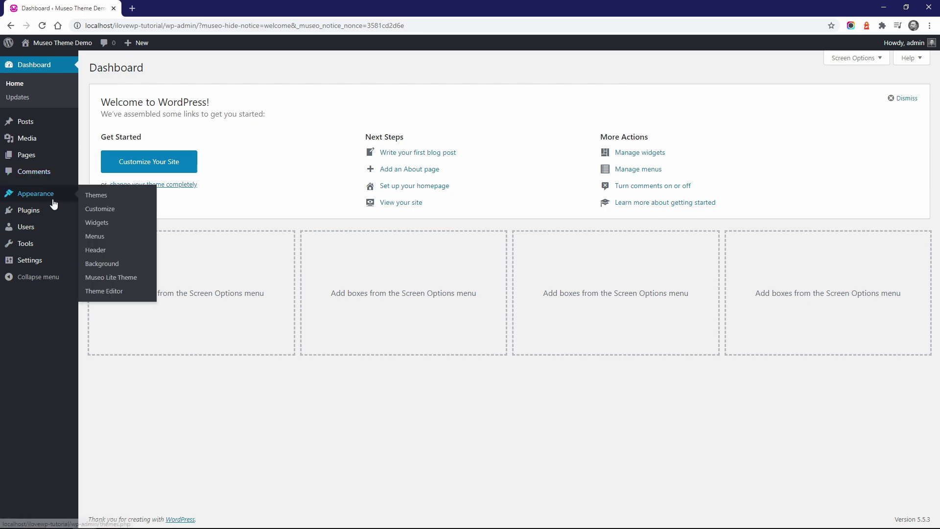
left_click(112, 277)
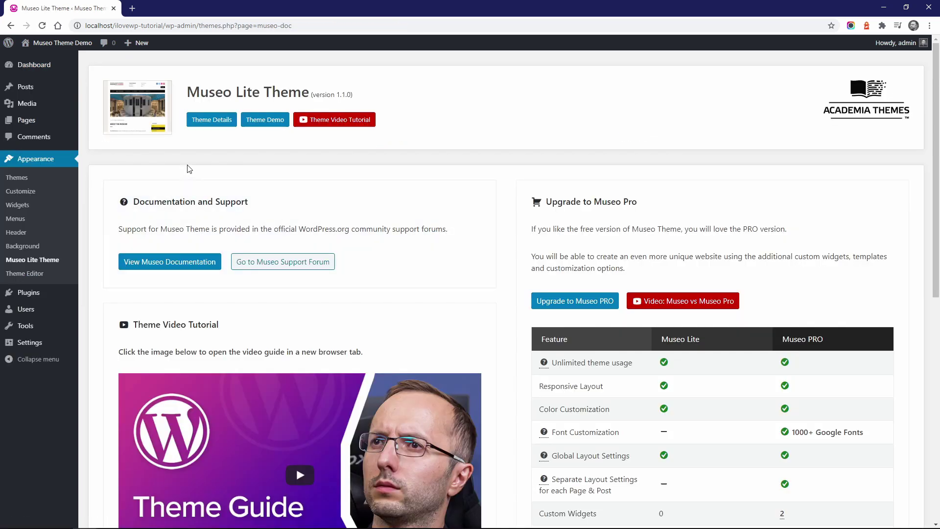